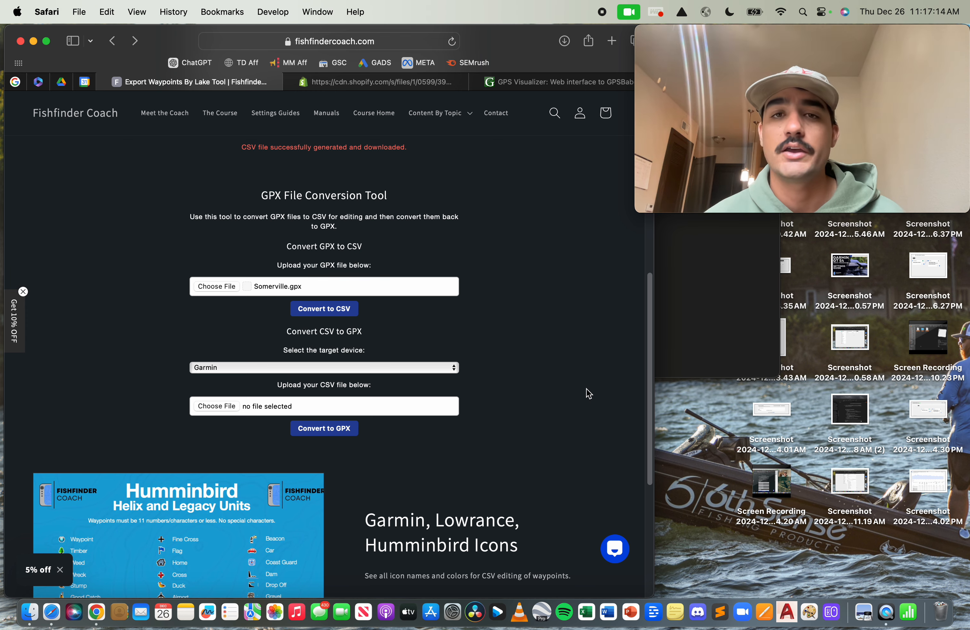
Step: View the GPSBabel file conversion page on GPS Visualizer and return to the Fishfinder Coach export tool
{"action": "left_click", "coordinate": [575, 83]}
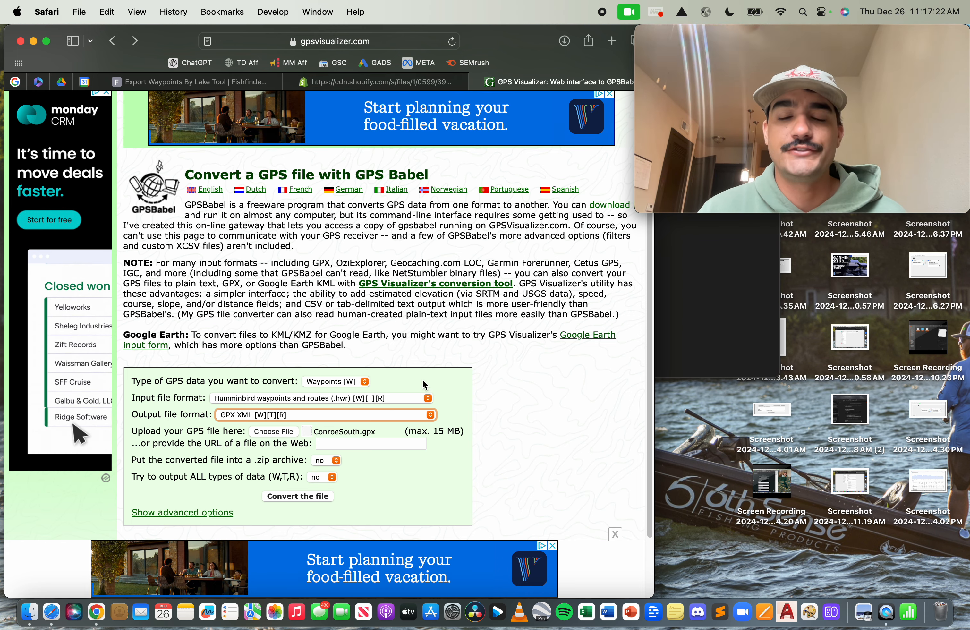
{"action": "left_click", "coordinate": [242, 83]}
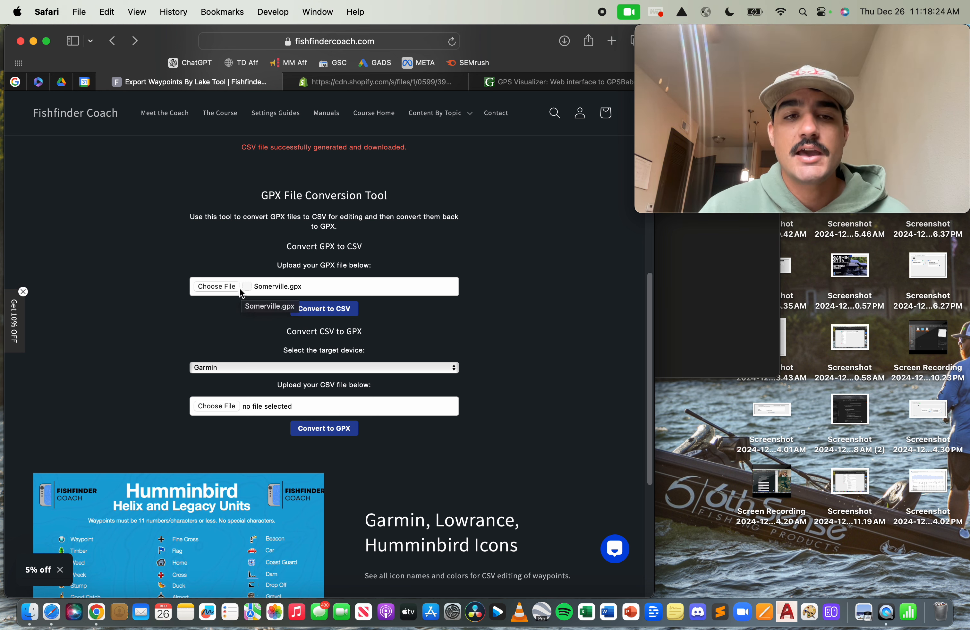
Step: Convert Somerville.gpx to CSV and save it as converted-waypoints.csv in the Video folder
{"action": "left_click", "coordinate": [333, 312]}
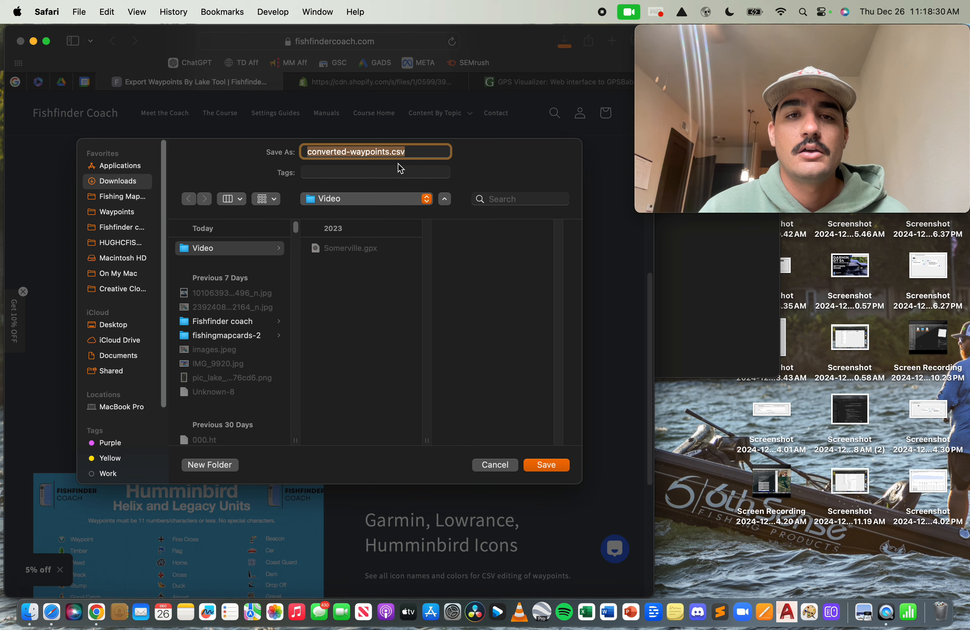
{"action": "left_click", "coordinate": [391, 154]}
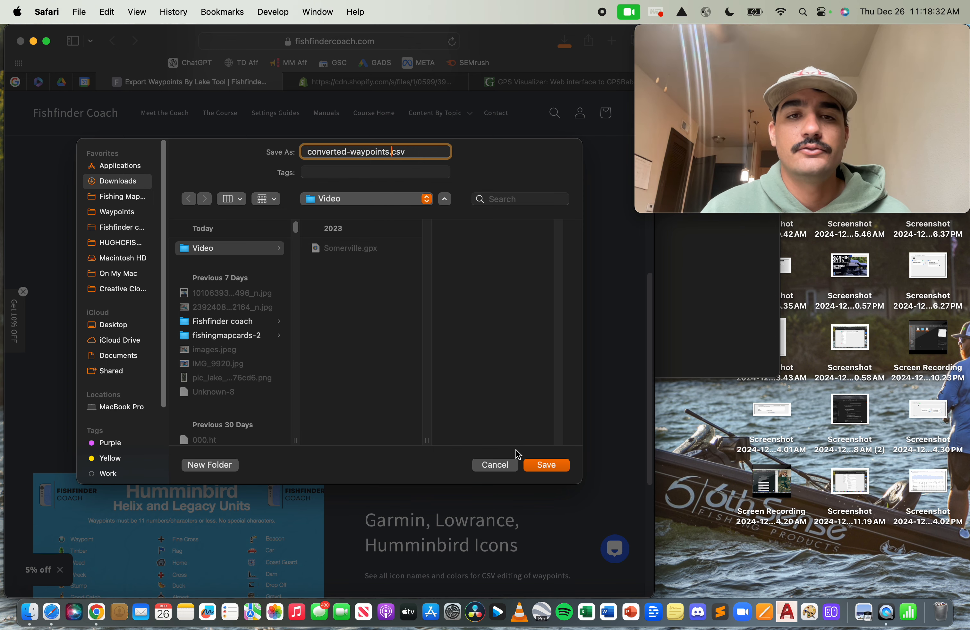
{"action": "left_click", "coordinate": [532, 467]}
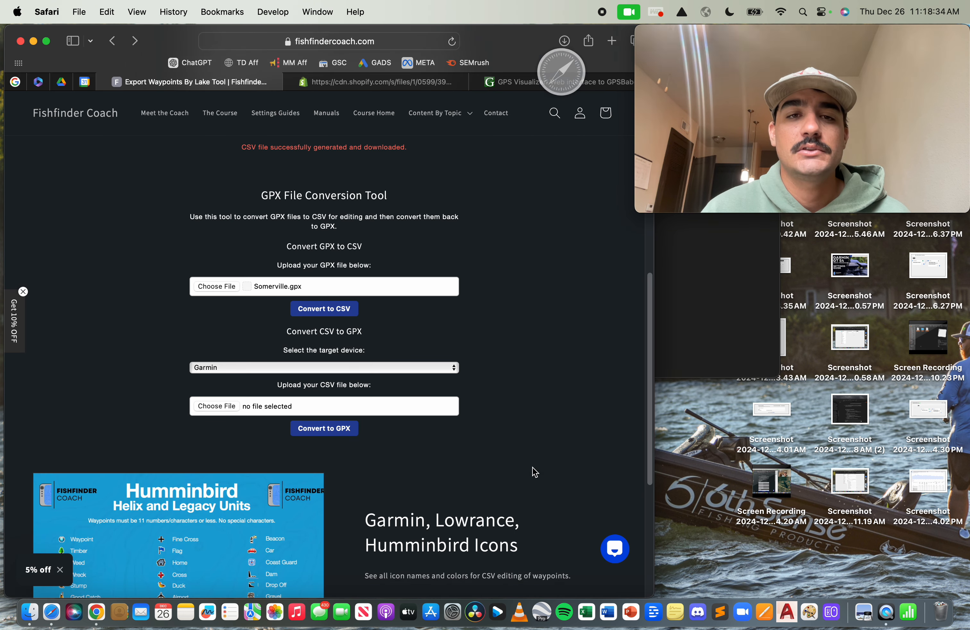
Step: Open converted-waypoints.csv from the Video folder in Numbers and look through the waypoint rows
{"action": "left_click", "coordinate": [30, 613]}
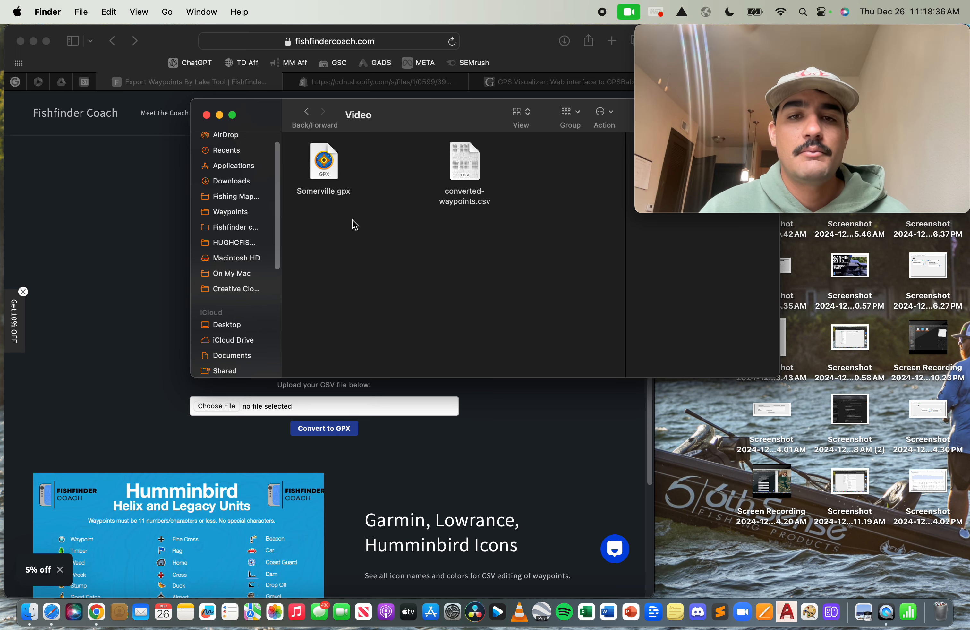
{"action": "double_click", "coordinate": [452, 195]}
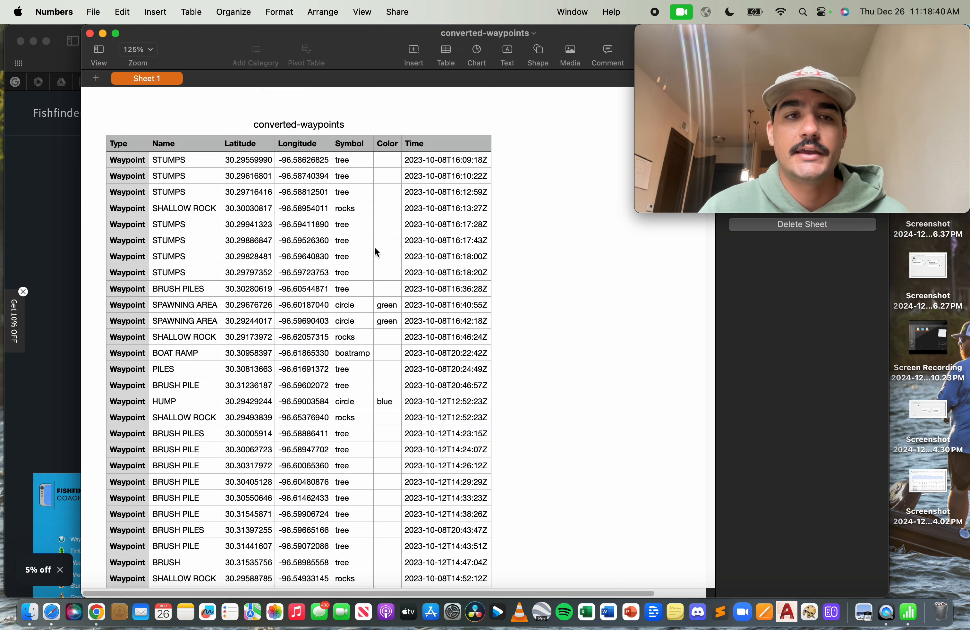
{"action": "scroll", "coordinate": [267, 202], "scroll_direction": "down", "scroll_amount": 10}
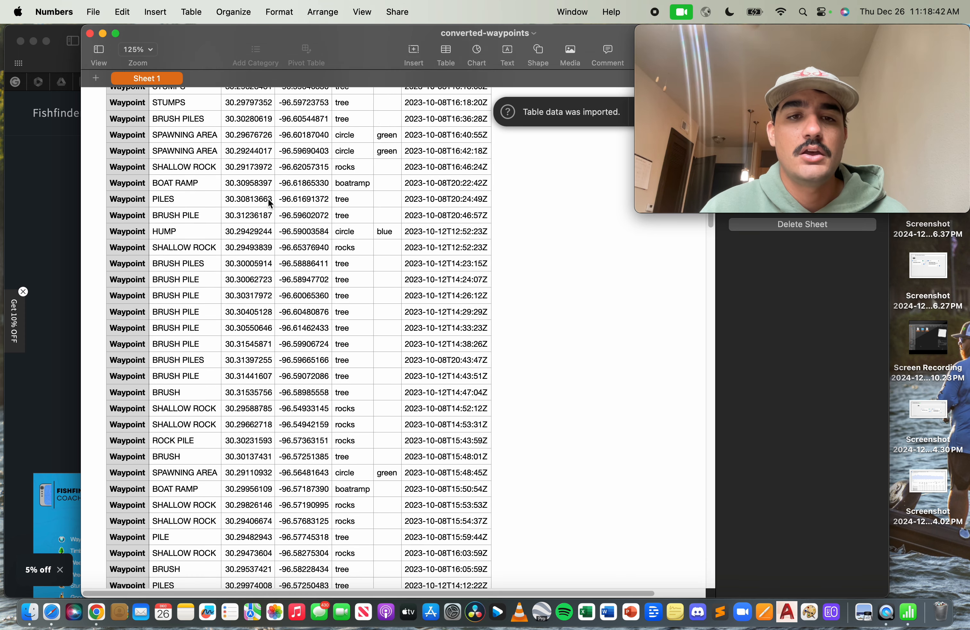
{"action": "scroll", "coordinate": [285, 152], "scroll_direction": "down", "scroll_amount": 7}
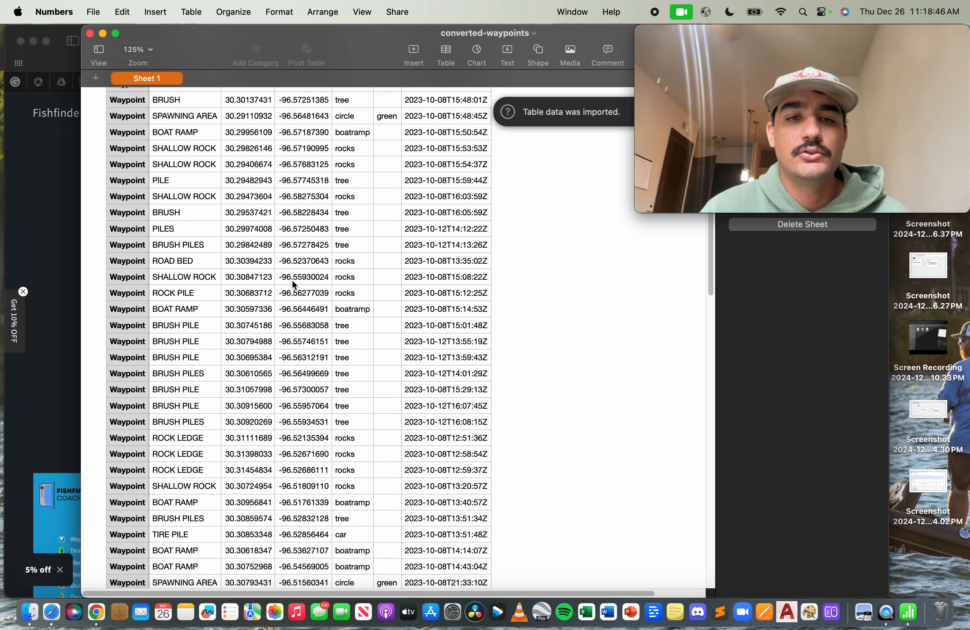
{"action": "scroll", "coordinate": [369, 132], "scroll_direction": "up", "scroll_amount": 12}
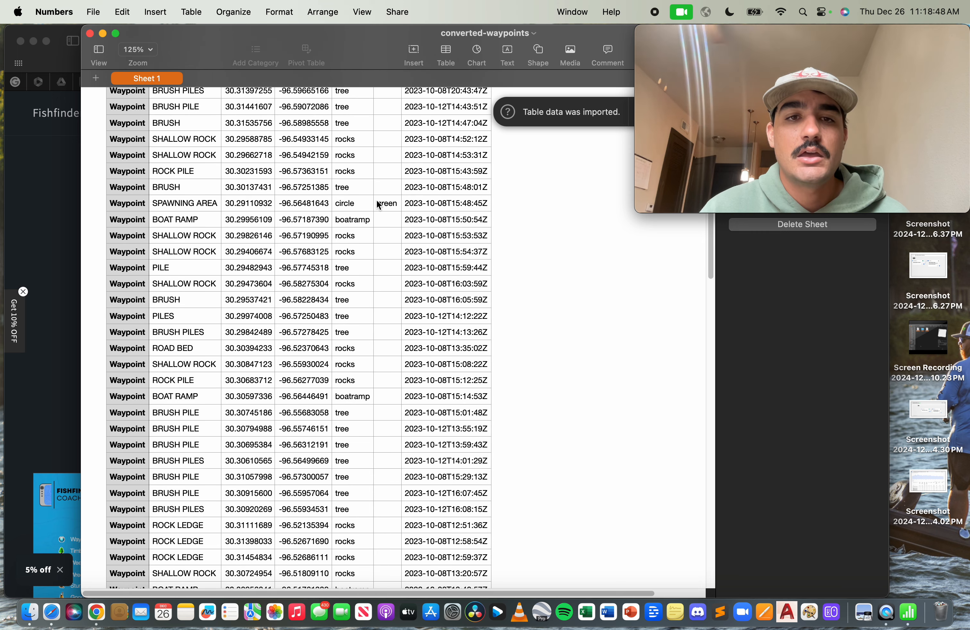
{"action": "scroll", "coordinate": [384, 206], "scroll_direction": "up", "scroll_amount": 3}
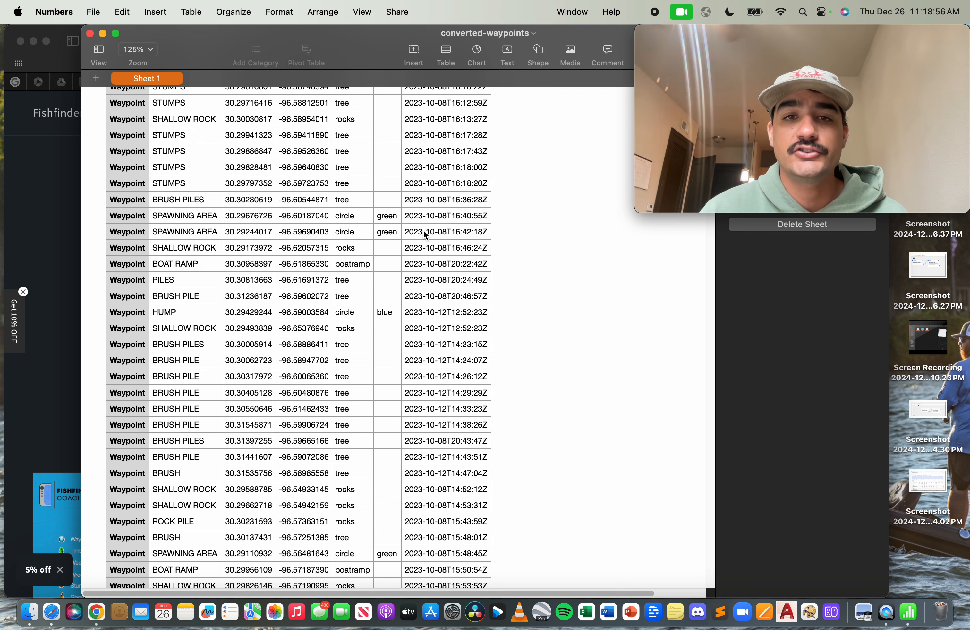
Step: Switch to Safari and review the Humminbird icon names and naming rules in the Waypoint Icons/Rules PDF
{"action": "left_click_drag", "start_coordinate": [379, 45], "coordinate": [504, 40]}
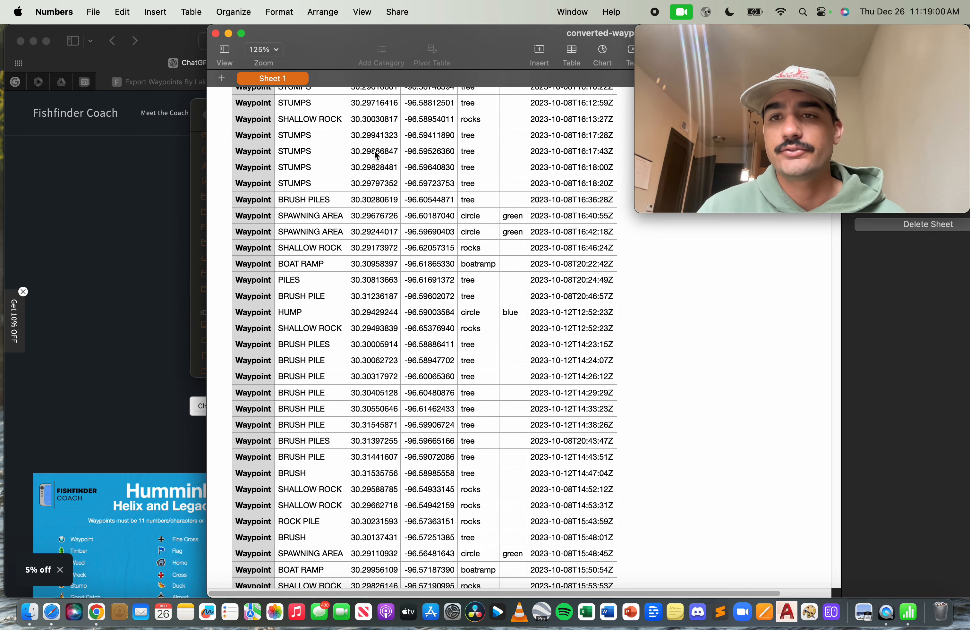
{"action": "left_click", "coordinate": [148, 236]}
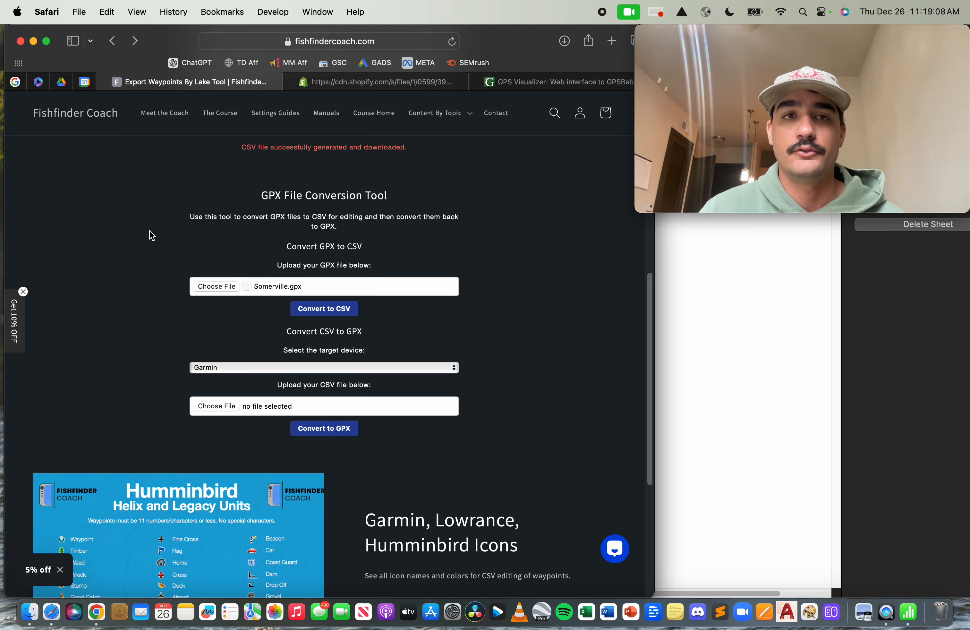
{"action": "scroll", "coordinate": [208, 310], "scroll_direction": "down", "scroll_amount": 5}
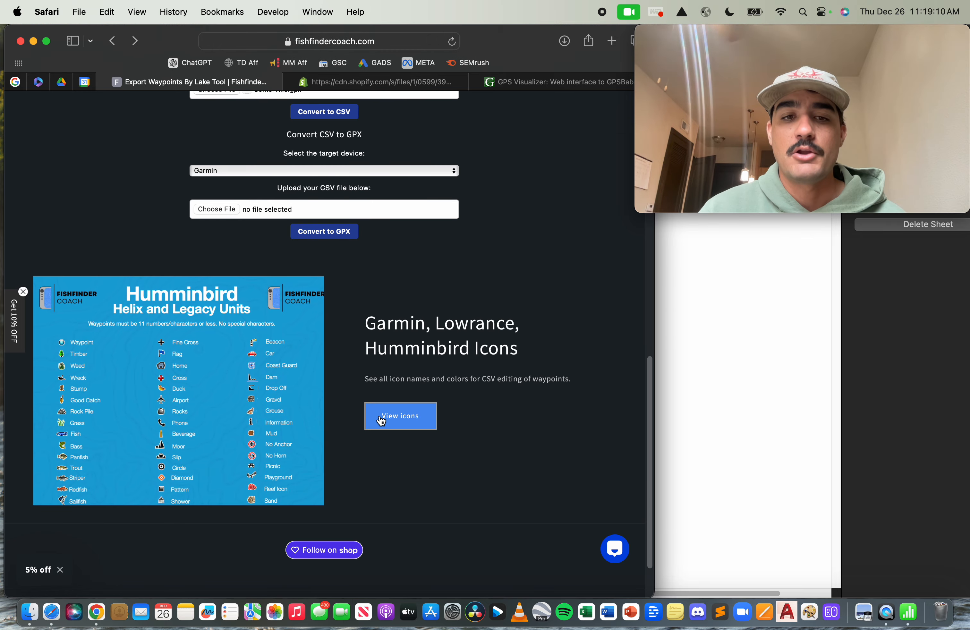
{"action": "left_click", "coordinate": [395, 83]}
{"action": "scroll", "coordinate": [348, 219], "scroll_direction": "down", "scroll_amount": 5}
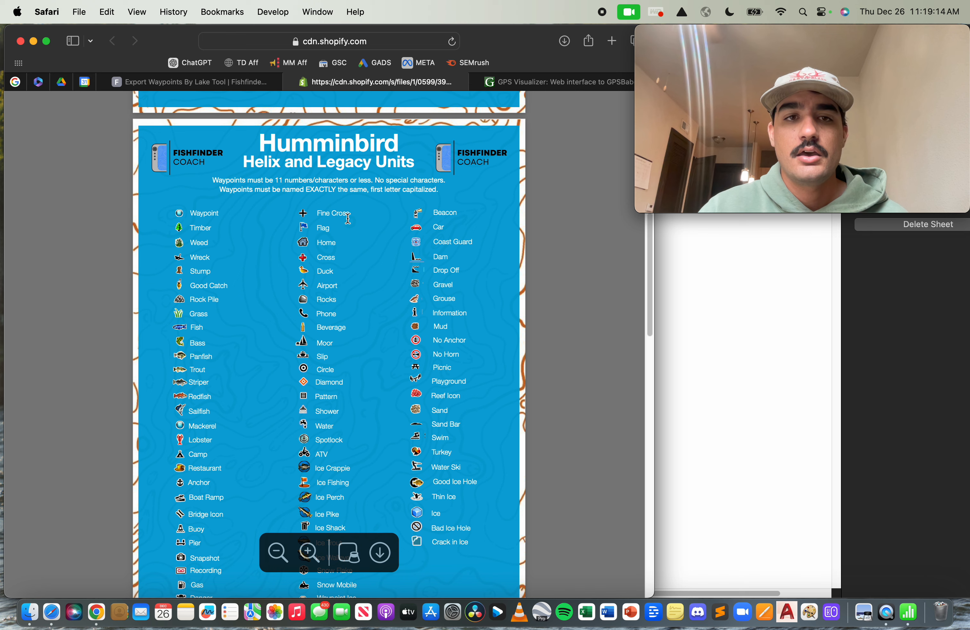
{"action": "scroll", "coordinate": [348, 218], "scroll_direction": "up", "scroll_amount": 10}
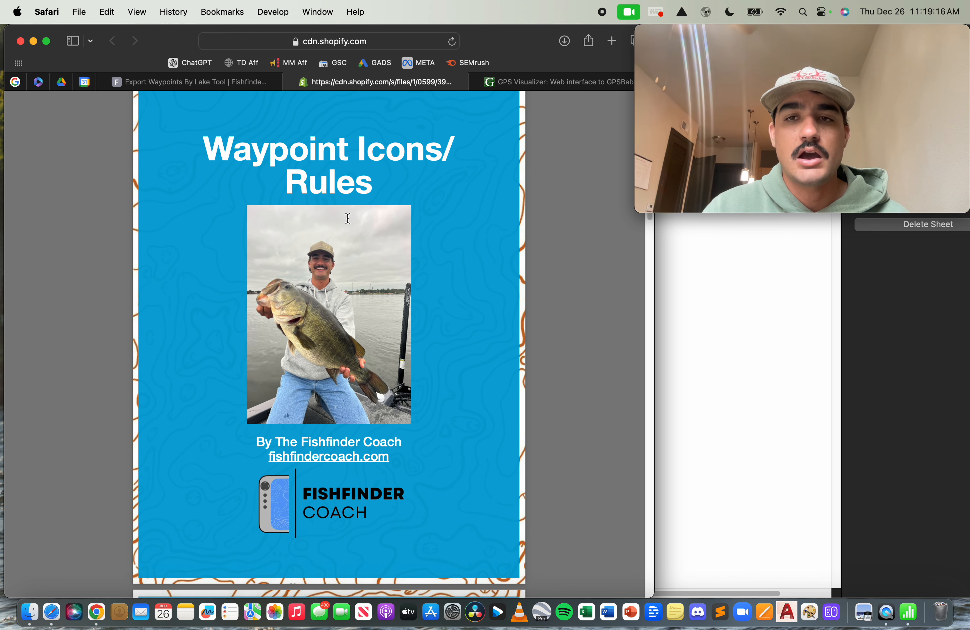
{"action": "scroll", "coordinate": [347, 219], "scroll_direction": "down", "scroll_amount": 5}
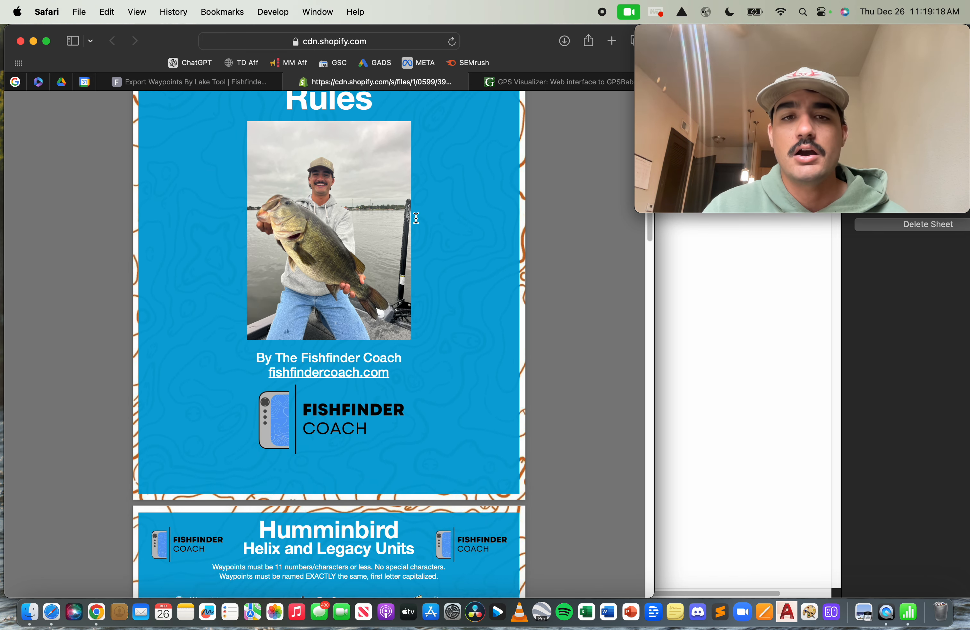
{"action": "scroll", "coordinate": [416, 218], "scroll_direction": "down", "scroll_amount": 10}
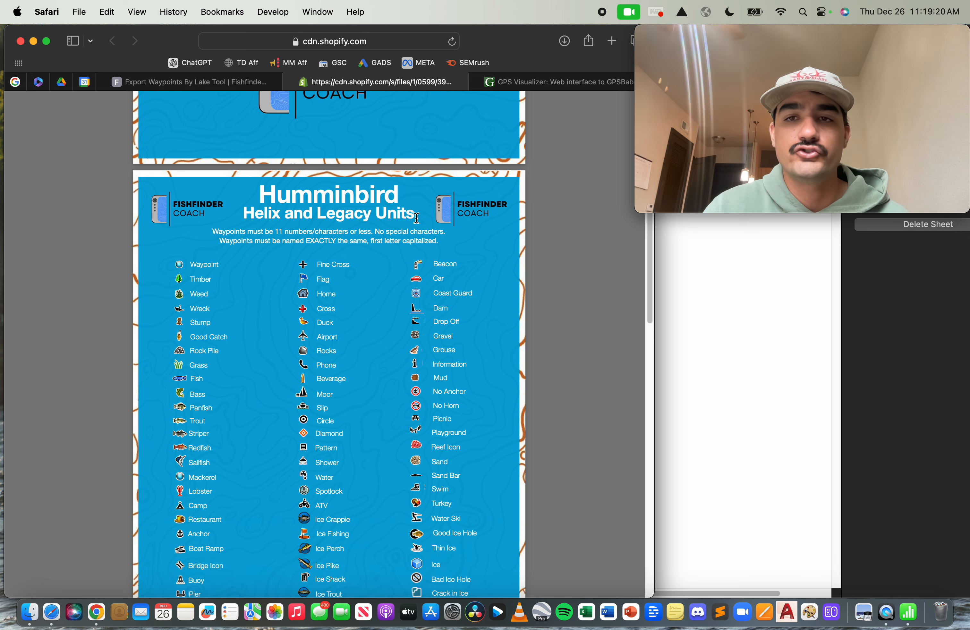
{"action": "scroll", "coordinate": [416, 218], "scroll_direction": "down", "scroll_amount": 2}
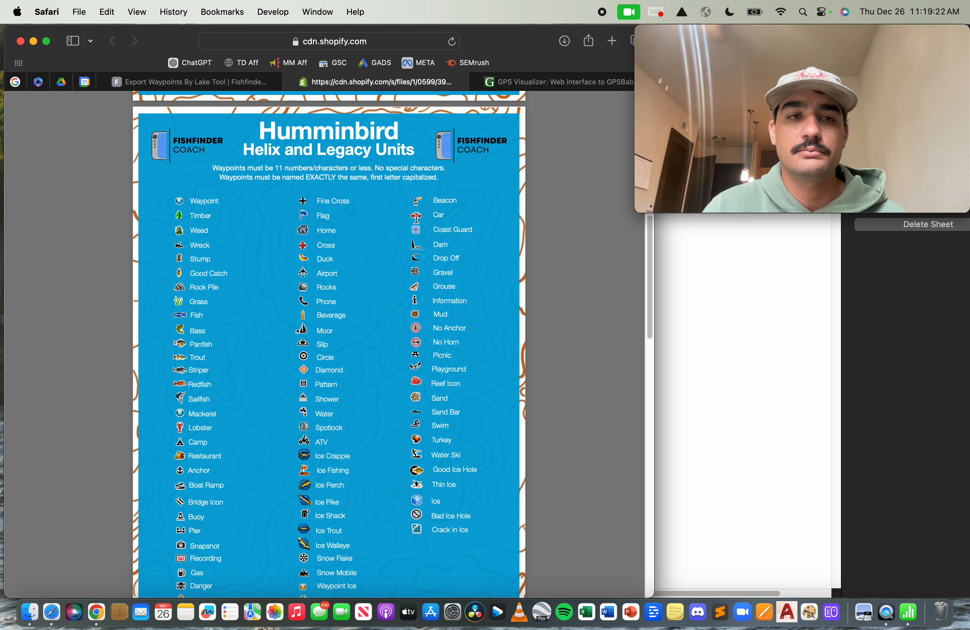
{"action": "scroll", "coordinate": [417, 218], "scroll_direction": "down", "scroll_amount": 1}
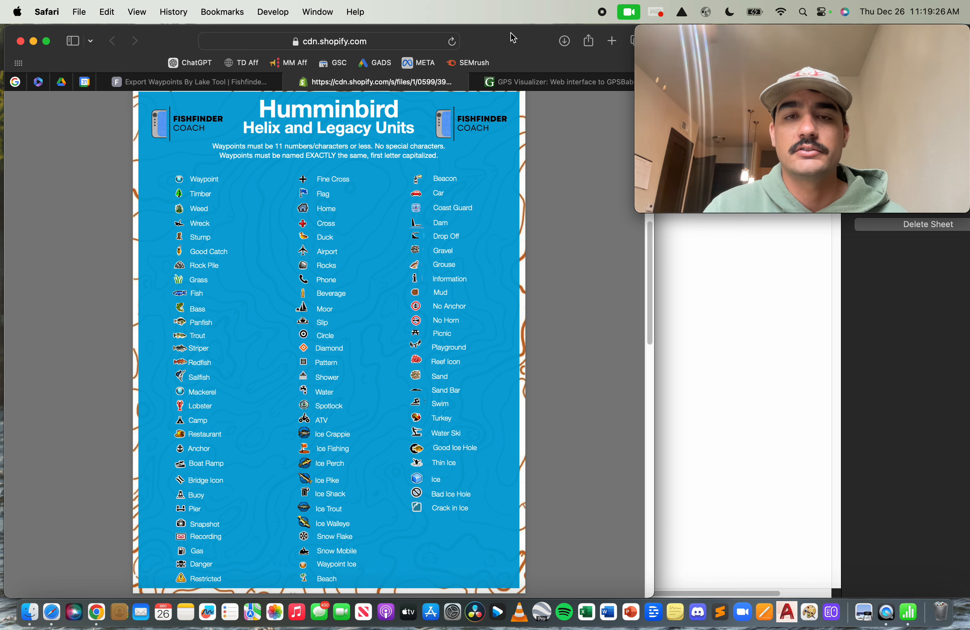
Step: Arrange the icon guide and waypoint spreadsheet side by side, and compare the guide's Lowrance and Humminbird pages
{"action": "left_click_drag", "start_coordinate": [511, 36], "coordinate": [386, 28]}
{"action": "left_click_drag", "start_coordinate": [583, 43], "coordinate": [719, 46]}
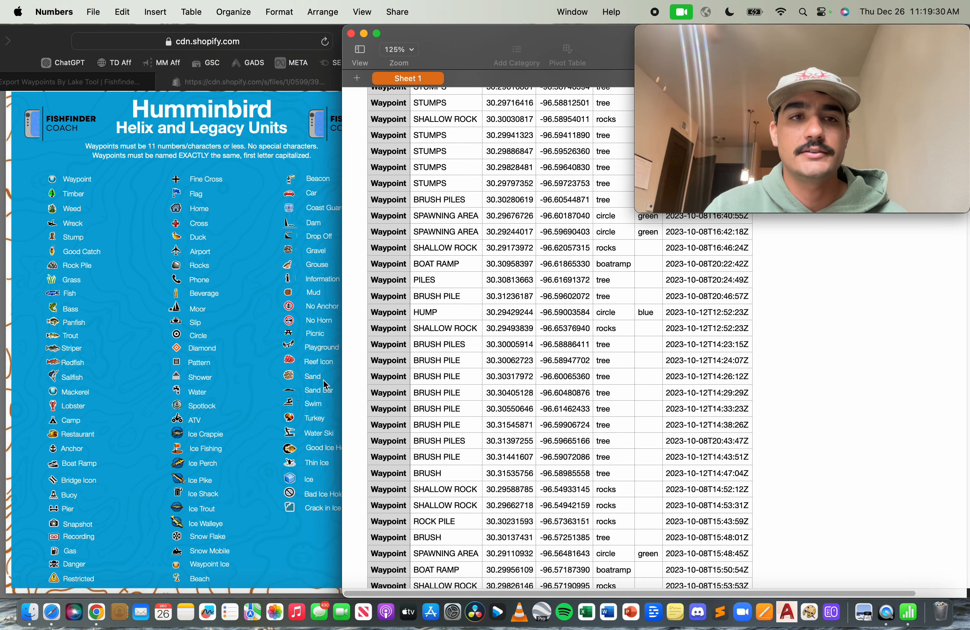
{"action": "scroll", "coordinate": [240, 370], "scroll_direction": "down", "scroll_amount": 15}
{"action": "scroll", "coordinate": [238, 368], "scroll_direction": "down", "scroll_amount": 1}
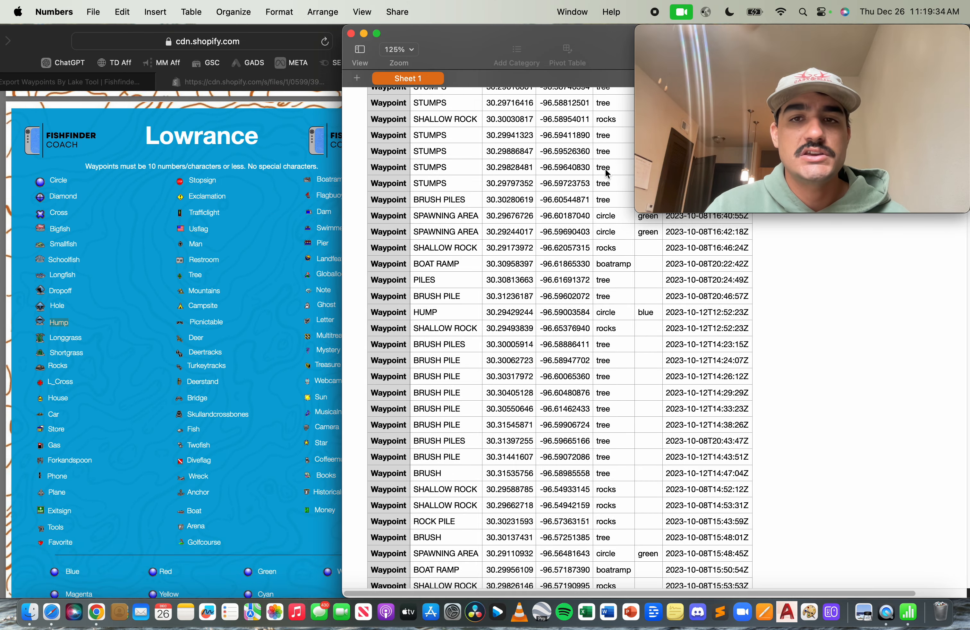
{"action": "left_click", "coordinate": [258, 341]}
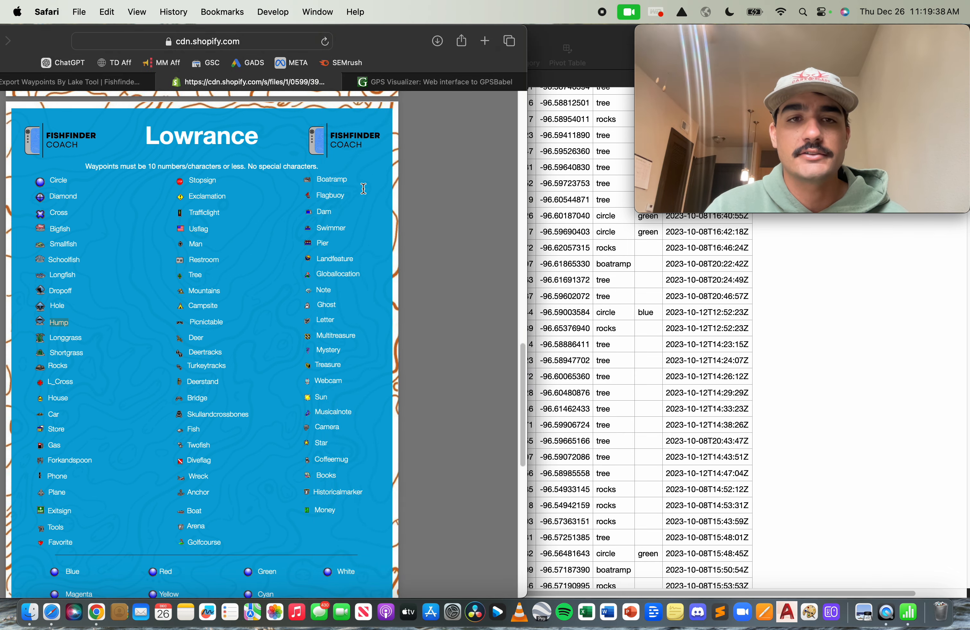
{"action": "scroll", "coordinate": [363, 188], "scroll_direction": "up", "scroll_amount": 15}
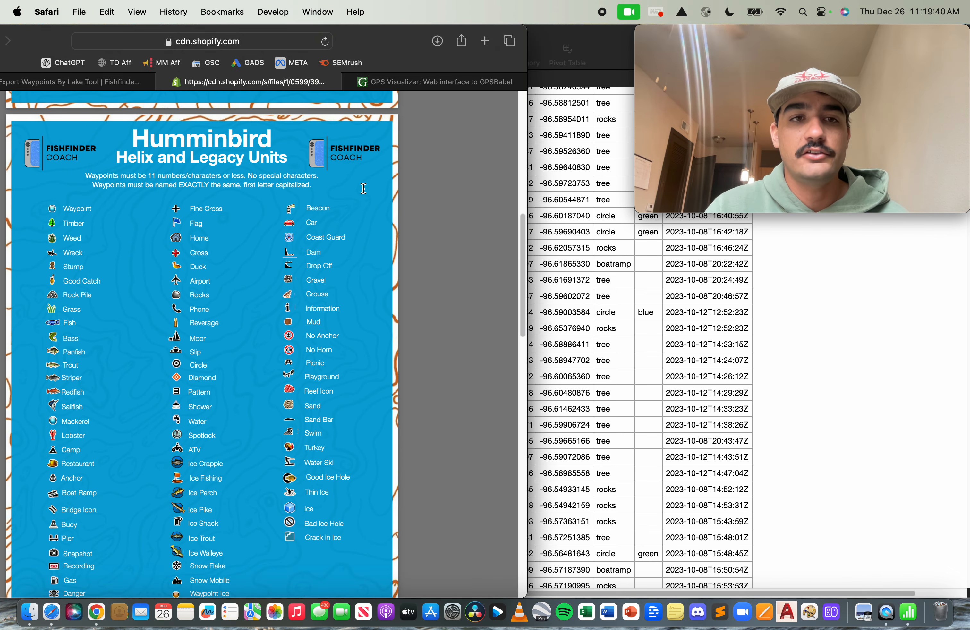
{"action": "scroll", "coordinate": [363, 189], "scroll_direction": "down", "scroll_amount": 1}
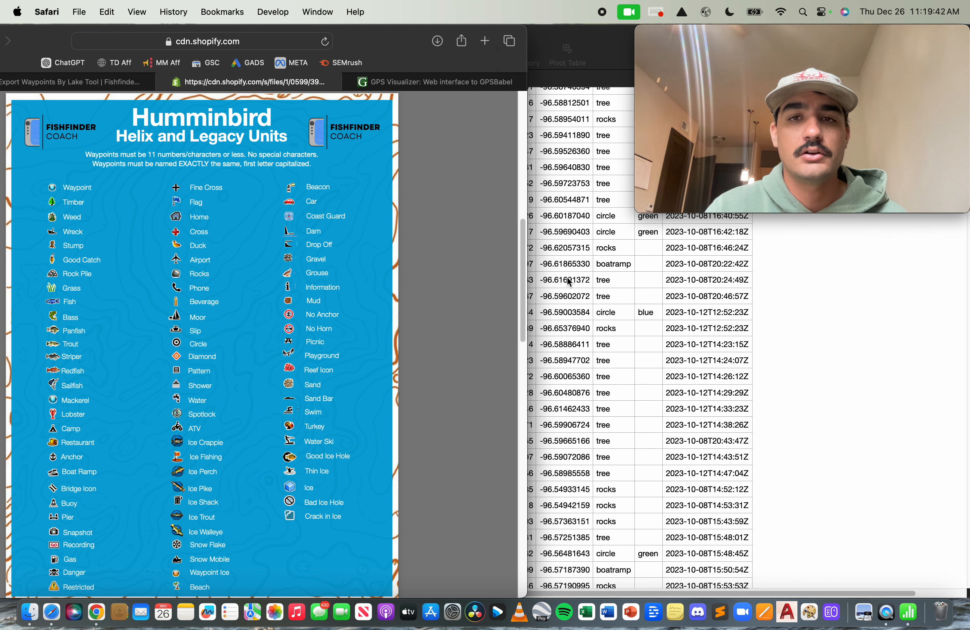
Step: Set the symbol of the first STUMPS waypoint in row 2 to Timber
{"action": "scroll", "coordinate": [570, 281], "scroll_direction": "up", "scroll_amount": 5}
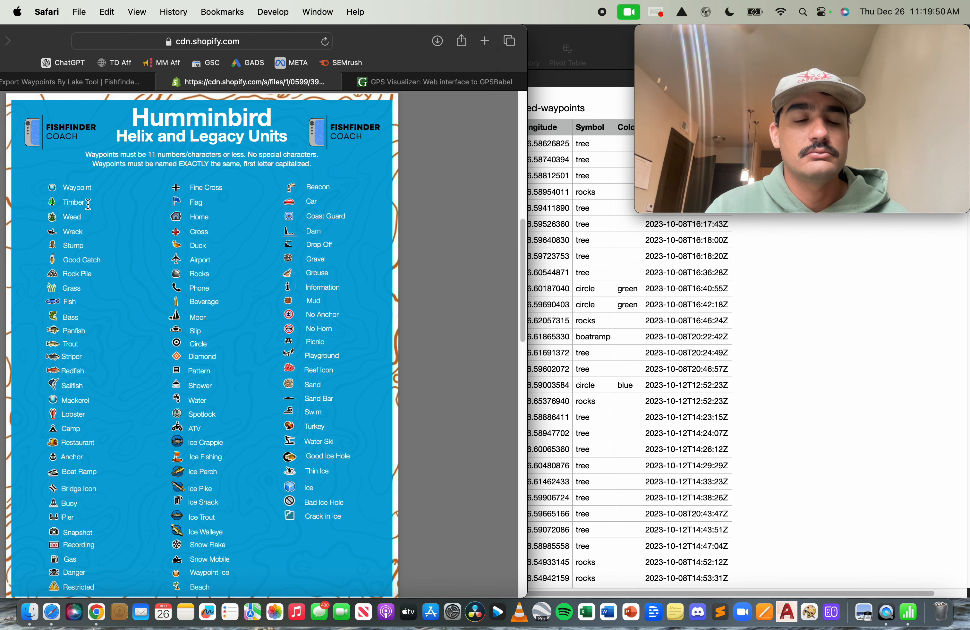
{"action": "left_click", "coordinate": [587, 146]}
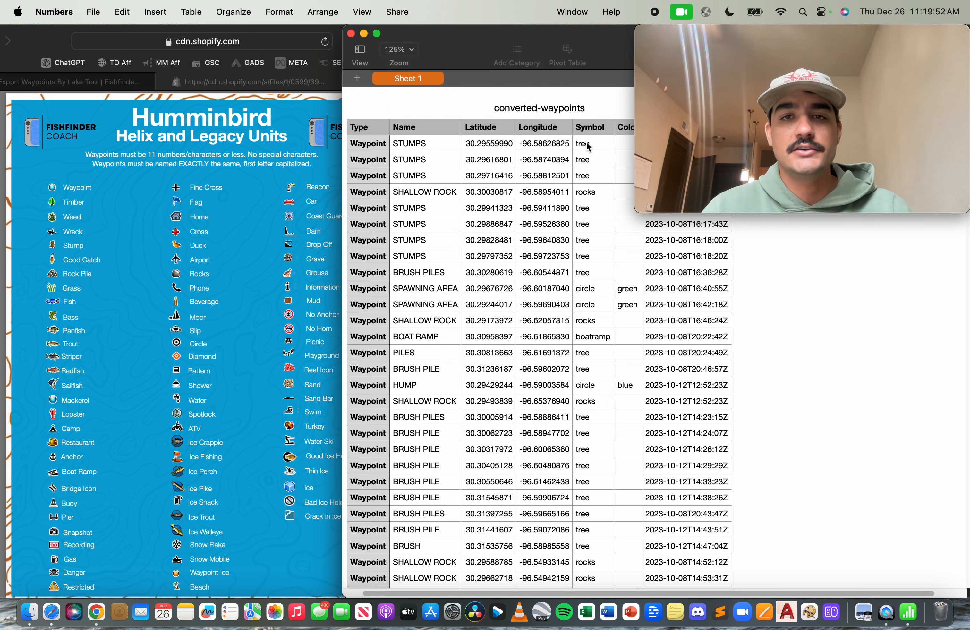
{"action": "type", "text": "Timber"}
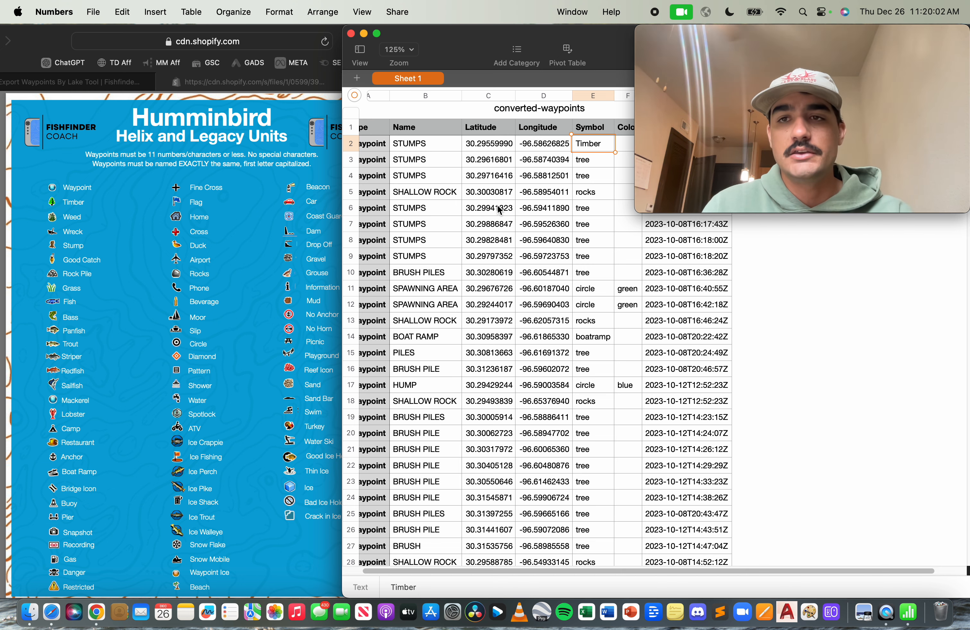
Step: Shorten the name of the SPAWNING AREA waypoint in row 11 to SPAWNING
{"action": "left_click", "coordinate": [131, 208]}
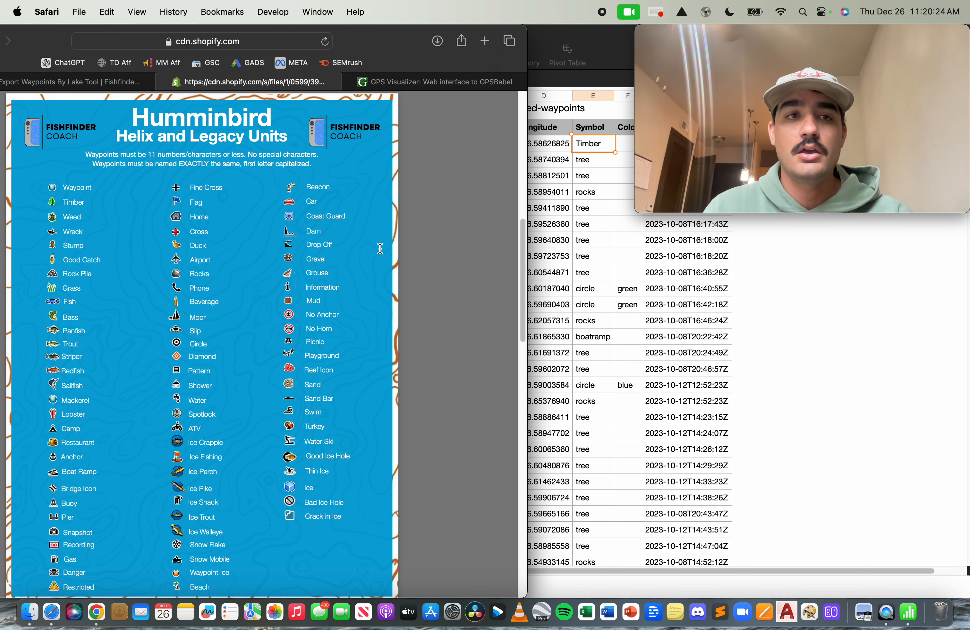
{"action": "left_click", "coordinate": [583, 249]}
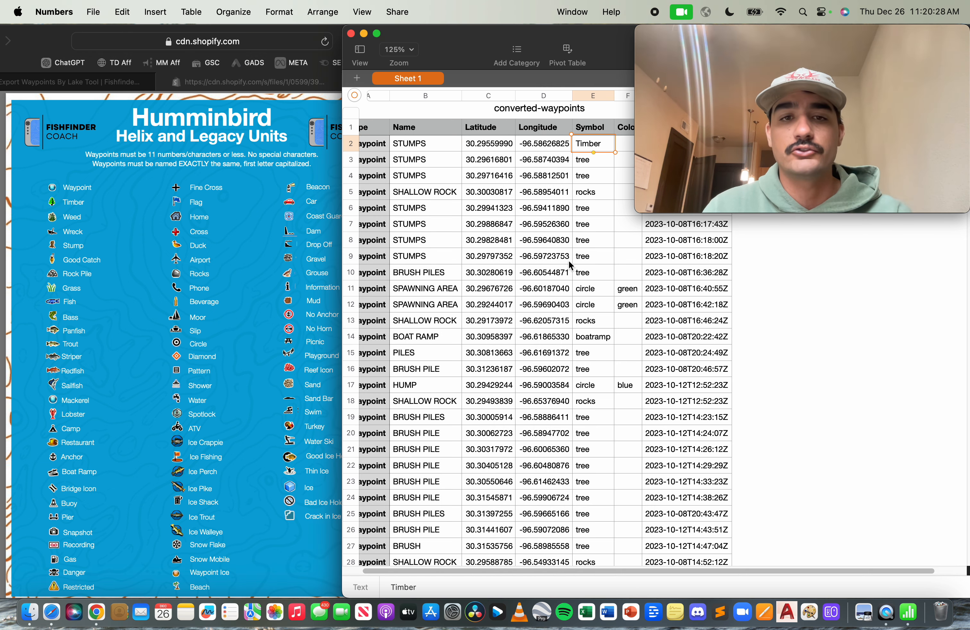
{"action": "double_click", "coordinate": [457, 289]}
{"action": "key", "text": "BackSpace"}
{"action": "key", "text": "BackSpace"}
{"action": "key", "text": "BackSpace"}
{"action": "key", "text": "BackSpace"}
{"action": "key", "text": "BackSpace"}
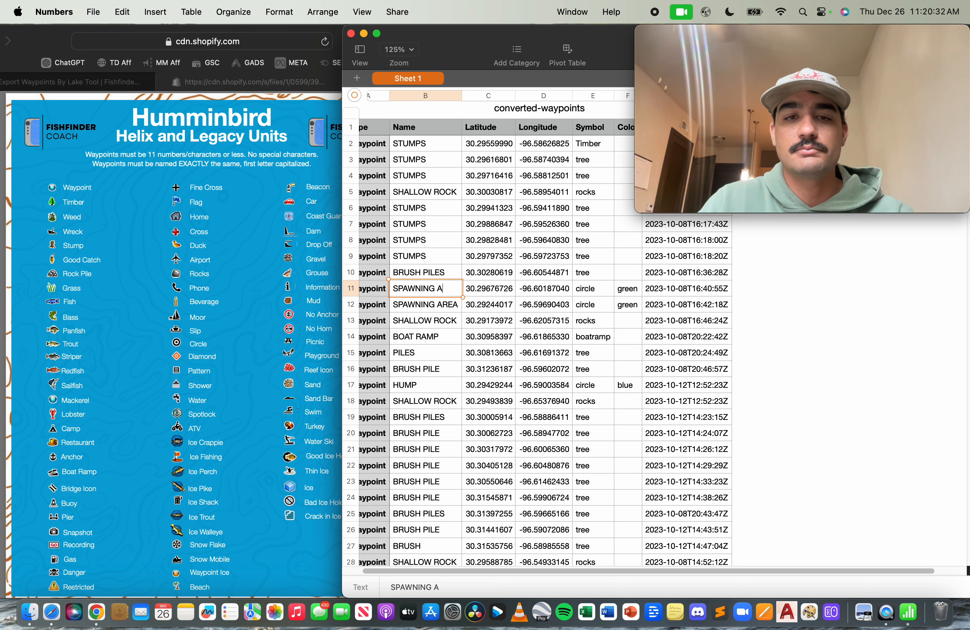
{"action": "left_click", "coordinate": [577, 320]}
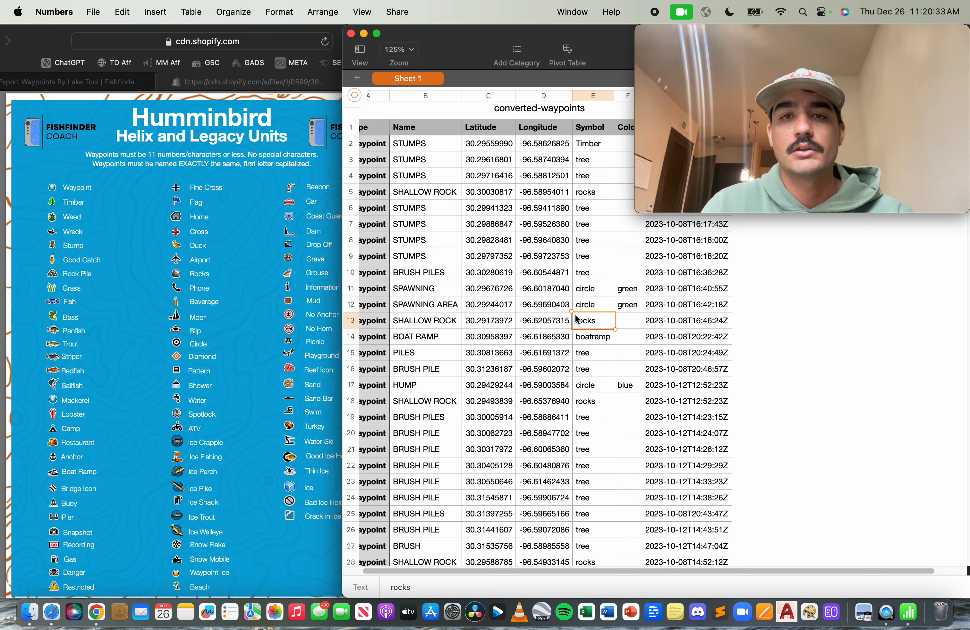
Step: Fill the Timber symbol from row 2 down through row 10 of the Symbol column
{"action": "left_click", "coordinate": [588, 166]}
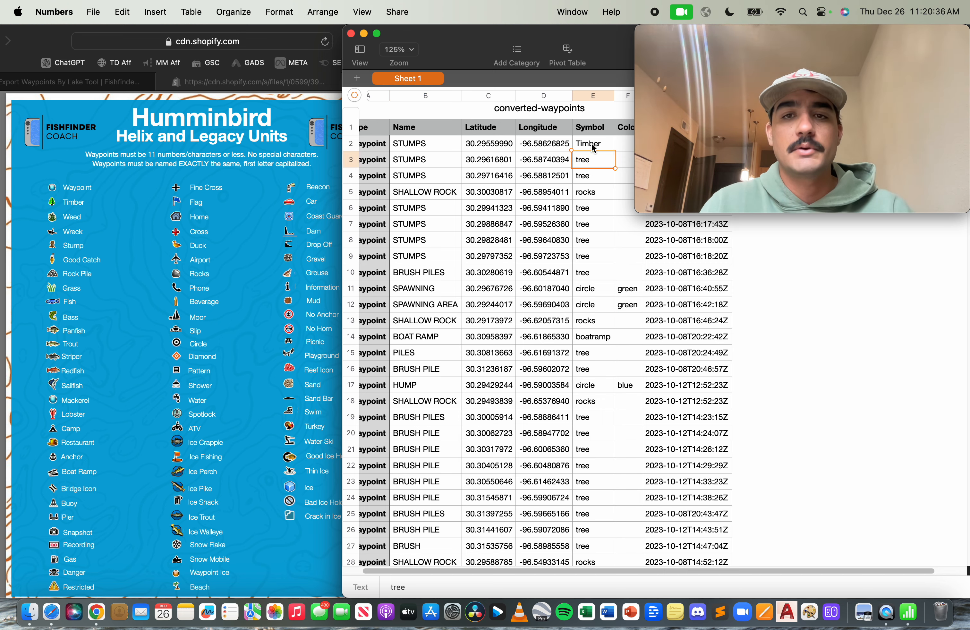
{"action": "left_click", "coordinate": [594, 149]}
{"action": "left_click_drag", "start_coordinate": [615, 151], "coordinate": [594, 279]}
{"action": "left_click", "coordinate": [700, 287]}
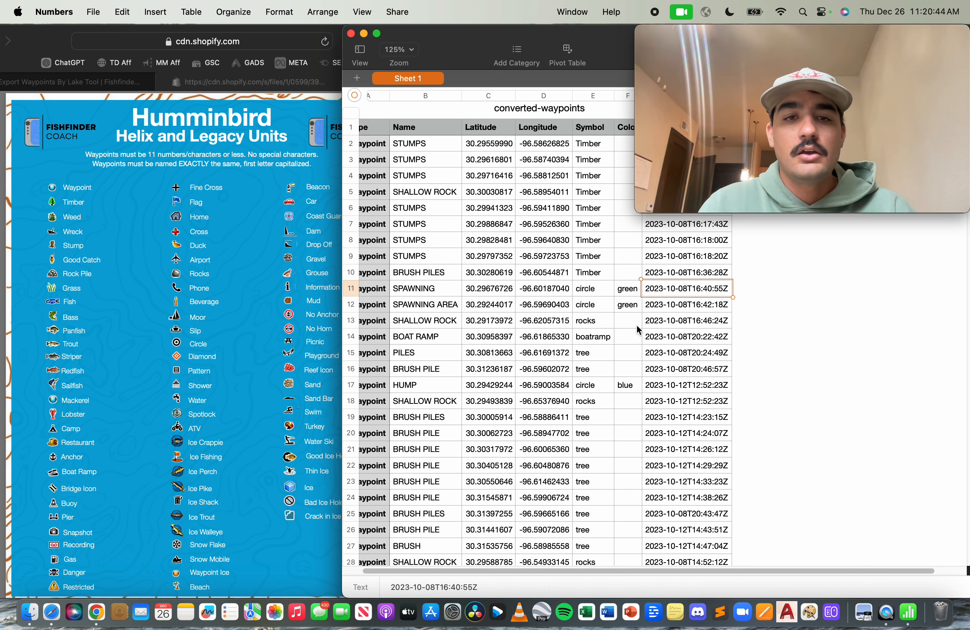
Step: Clear the color value of the SPAWNING waypoint in row 11
{"action": "left_click", "coordinate": [620, 292]}
{"action": "key", "text": "Delete"}
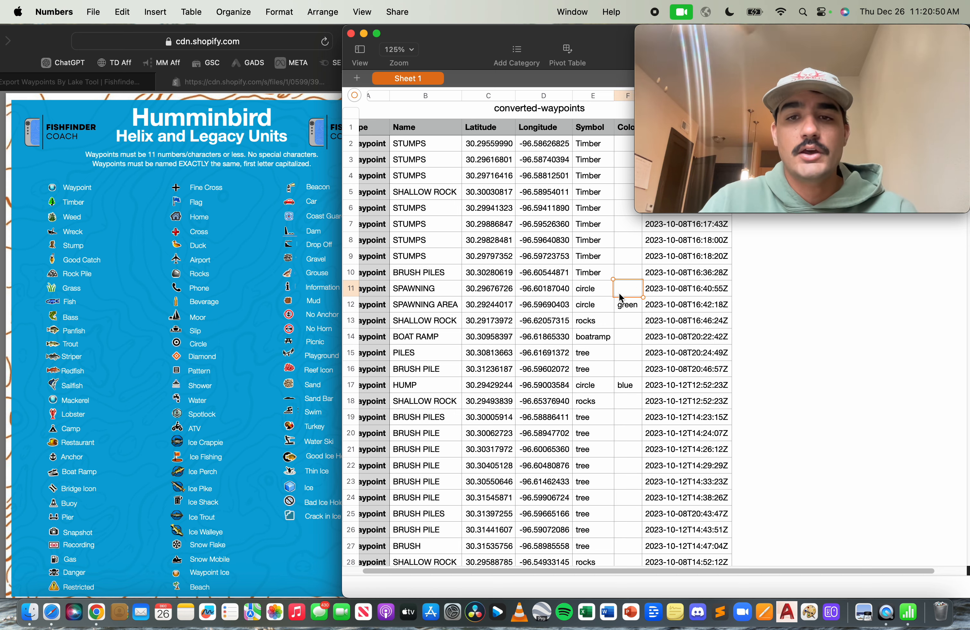
Step: Clear the color values of the SPAWNING AREA waypoint in row 12 and the HUMP waypoint in row 17
{"action": "left_click", "coordinate": [625, 306]}
{"action": "key", "text": "Delete"}
{"action": "left_click", "coordinate": [624, 386]}
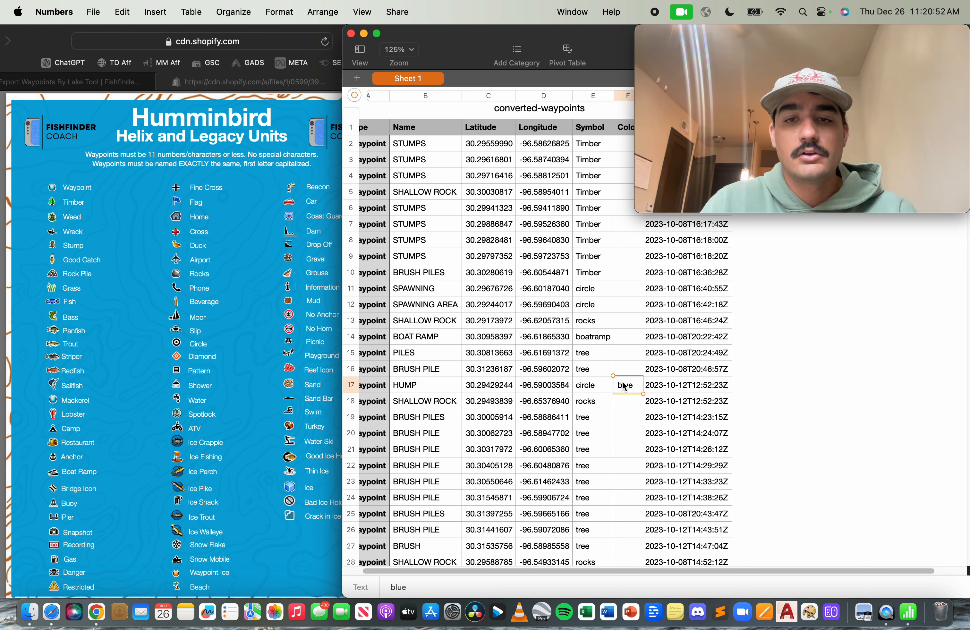
{"action": "key", "text": "Delete"}
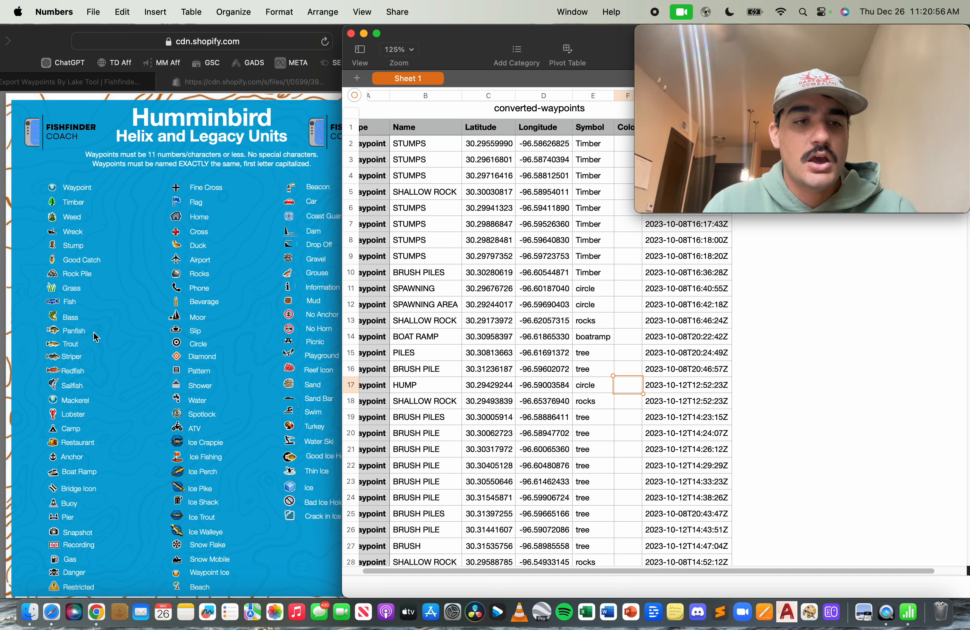
Step: Set the symbol of the two spawning waypoints in rows 11 and 12 to Bass
{"action": "left_click", "coordinate": [597, 306]}
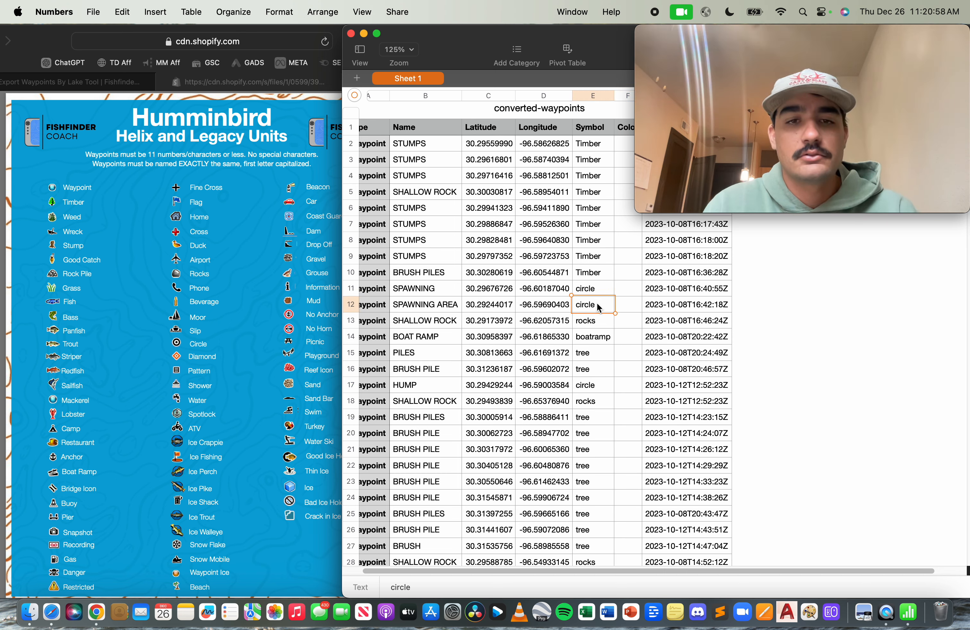
{"action": "left_click", "coordinate": [594, 293]}
{"action": "type", "text": "Bass"}
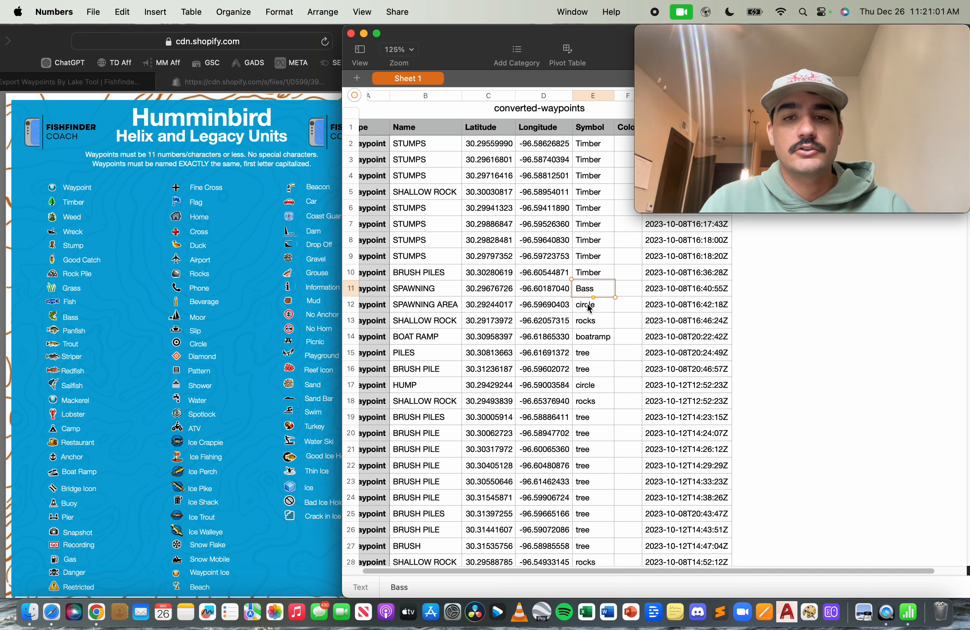
{"action": "left_click", "coordinate": [589, 308]}
{"action": "type", "text": "Bass"}
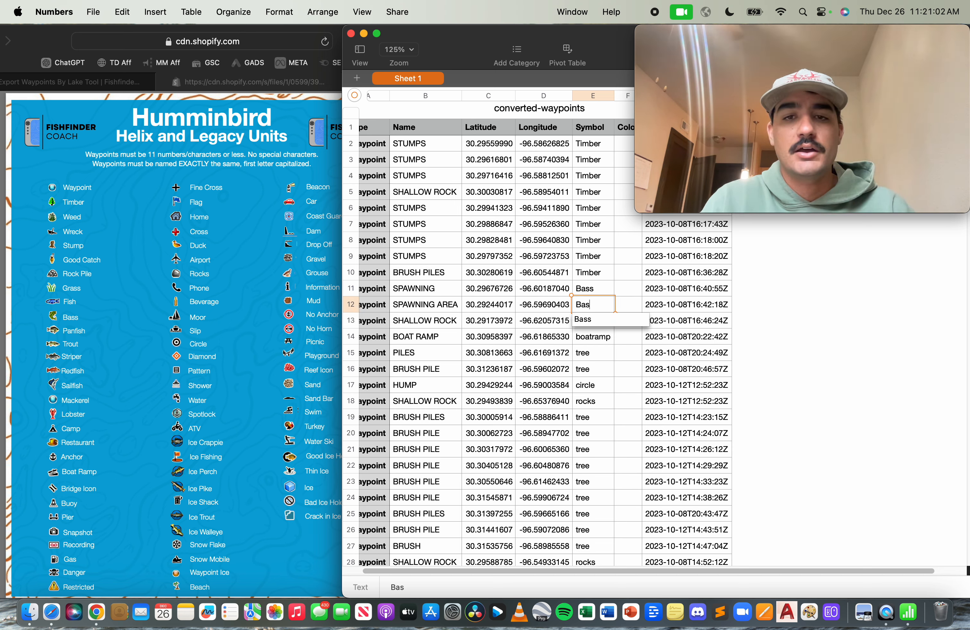
Step: Shorten the name of the SPAWNING AREA waypoint in row 12 to SPAWNING
{"action": "left_click", "coordinate": [460, 303]}
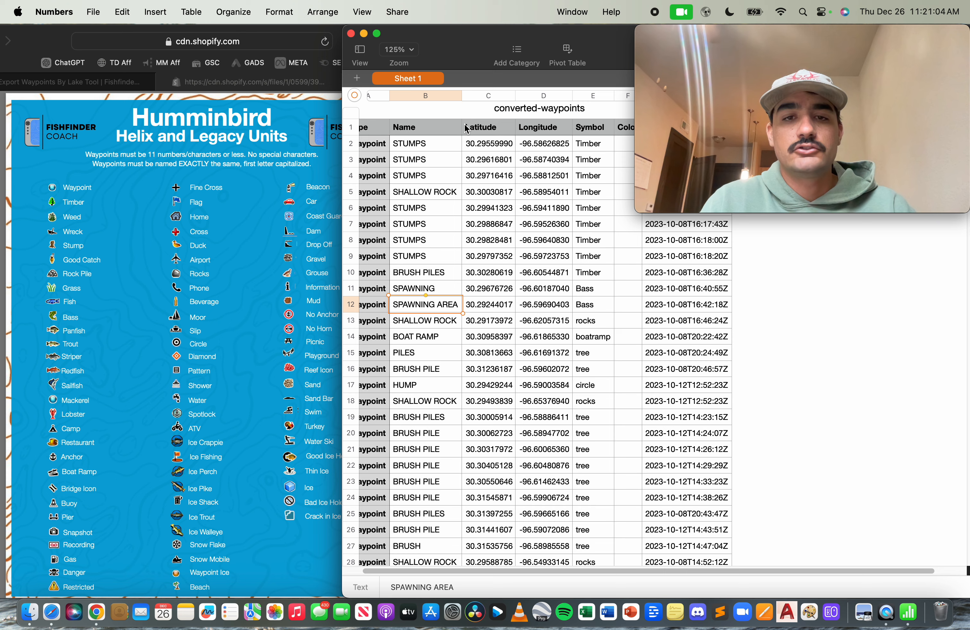
{"action": "double_click", "coordinate": [450, 305]}
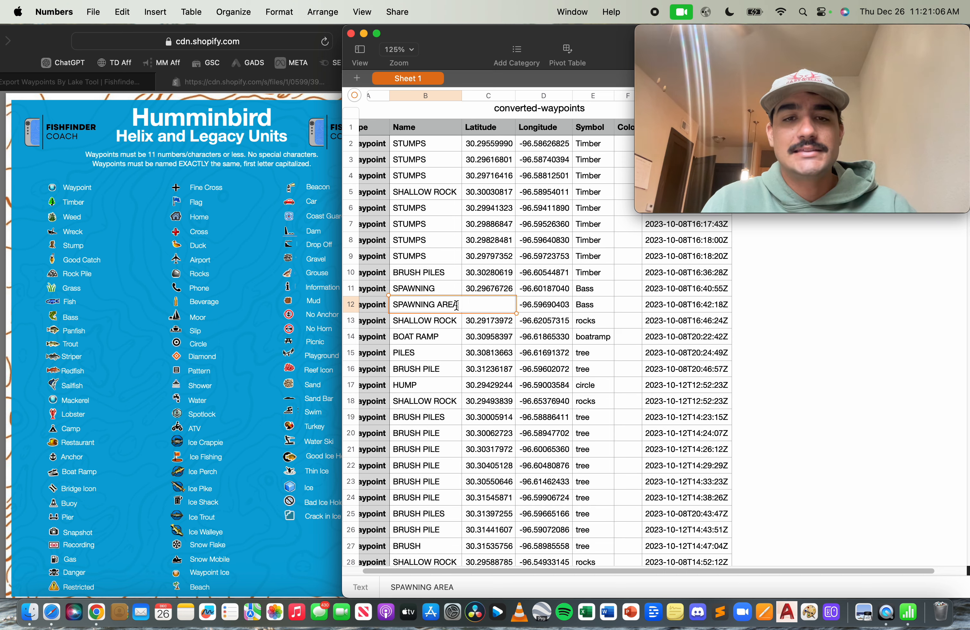
{"action": "key", "text": "BackSpace"}
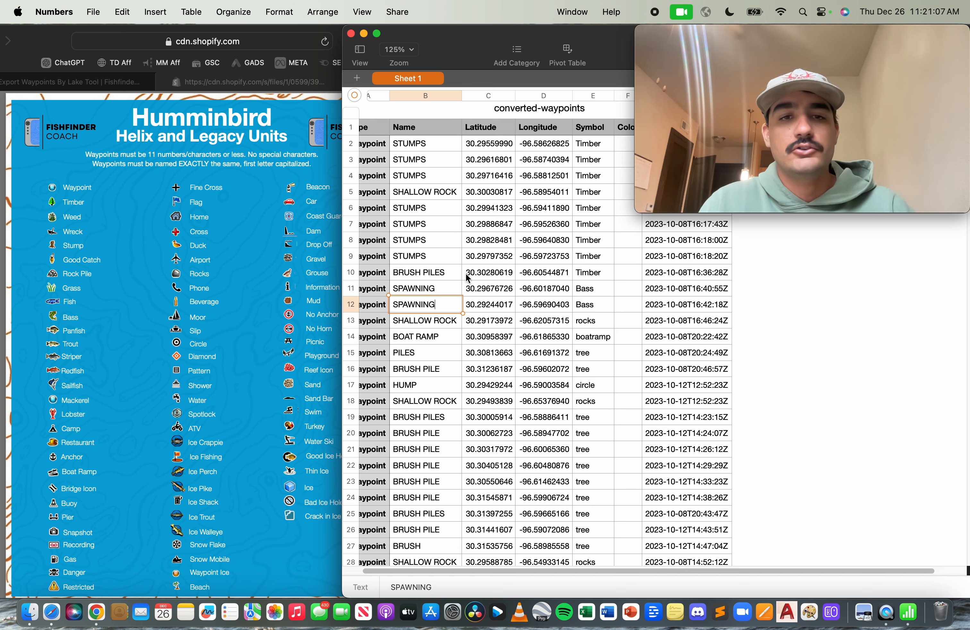
Step: Shorten the name of the SHALLOW ROCK waypoint in row 5 to SHALLOW
{"action": "double_click", "coordinate": [457, 193]}
{"action": "key", "text": "BackSpace"}
{"action": "key", "text": "BackSpace"}
{"action": "key", "text": "BackSpace"}
{"action": "key", "text": "BackSpace"}
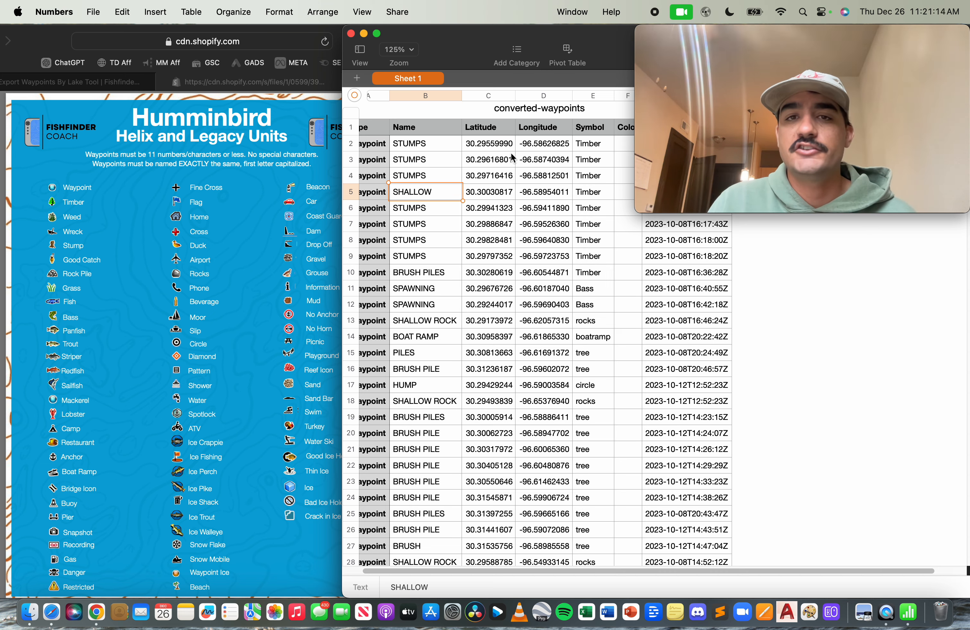
Step: Try to save the spreadsheet as new-somerville.csv in the Video folder inside Downloads
{"action": "left_click_drag", "start_coordinate": [436, 43], "coordinate": [180, 44]}
{"action": "left_click", "coordinate": [92, 11]}
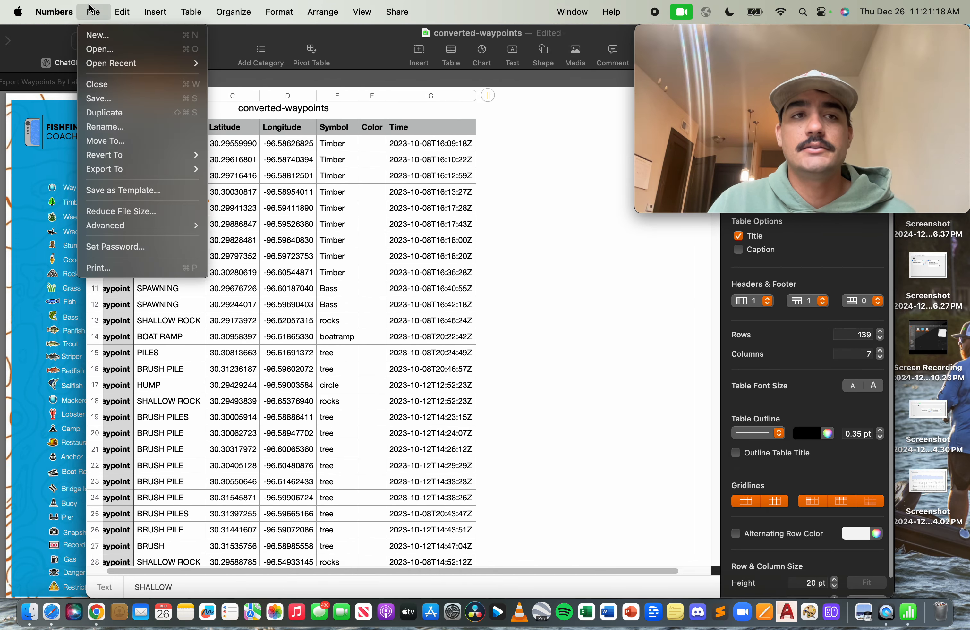
{"action": "left_click", "coordinate": [123, 98]}
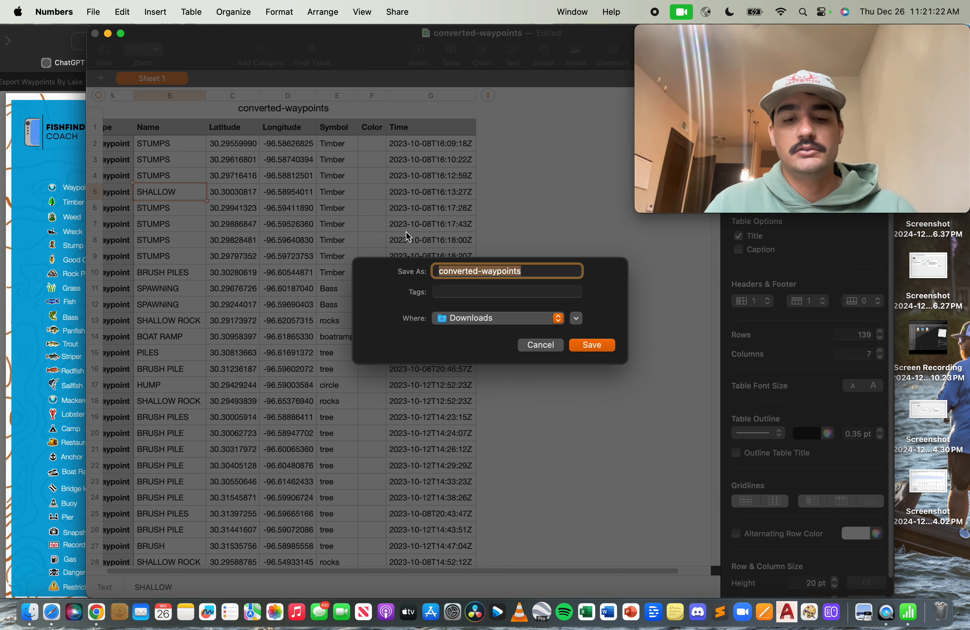
{"action": "type", "text": "new-somer"}
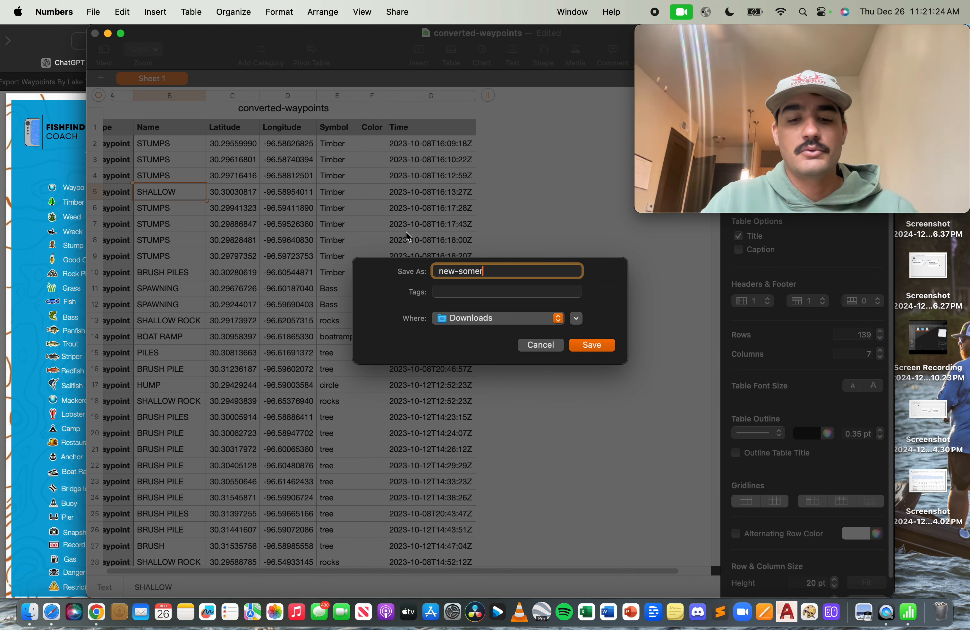
{"action": "type", "text": "ville.csv"}
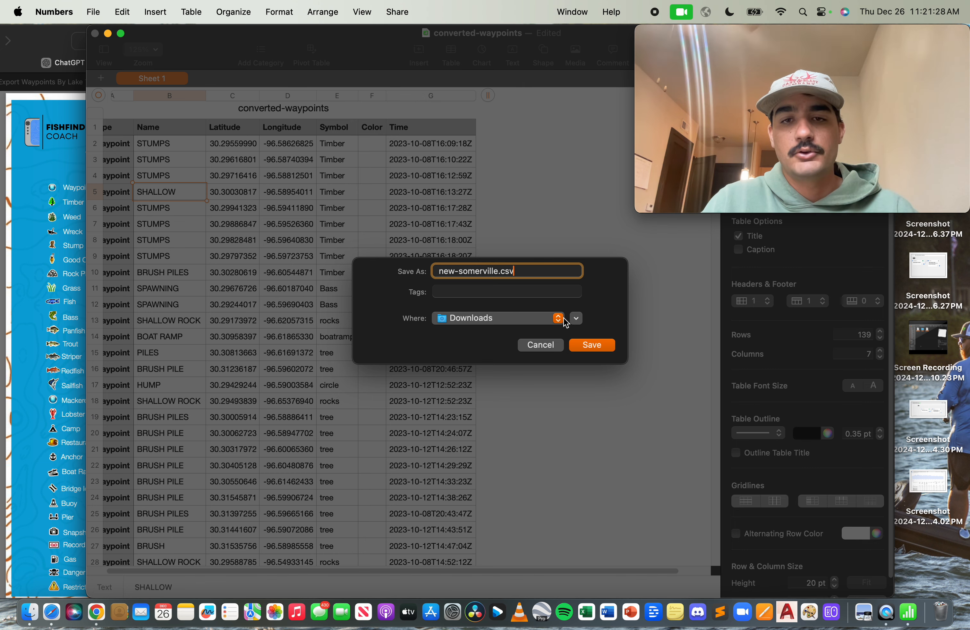
{"action": "left_click", "coordinate": [576, 319]}
{"action": "left_click", "coordinate": [405, 280]}
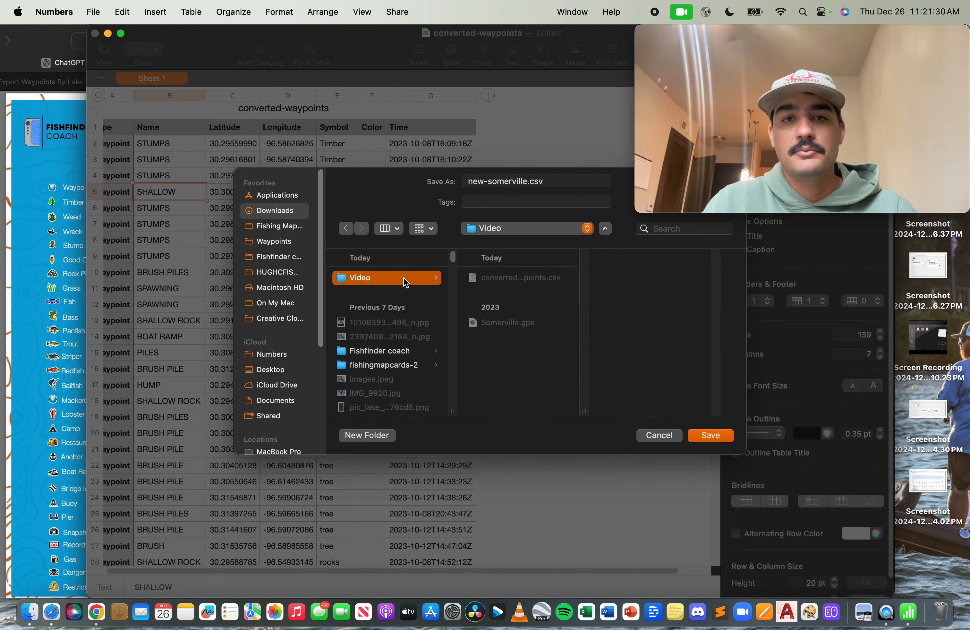
{"action": "key", "text": "Return"}
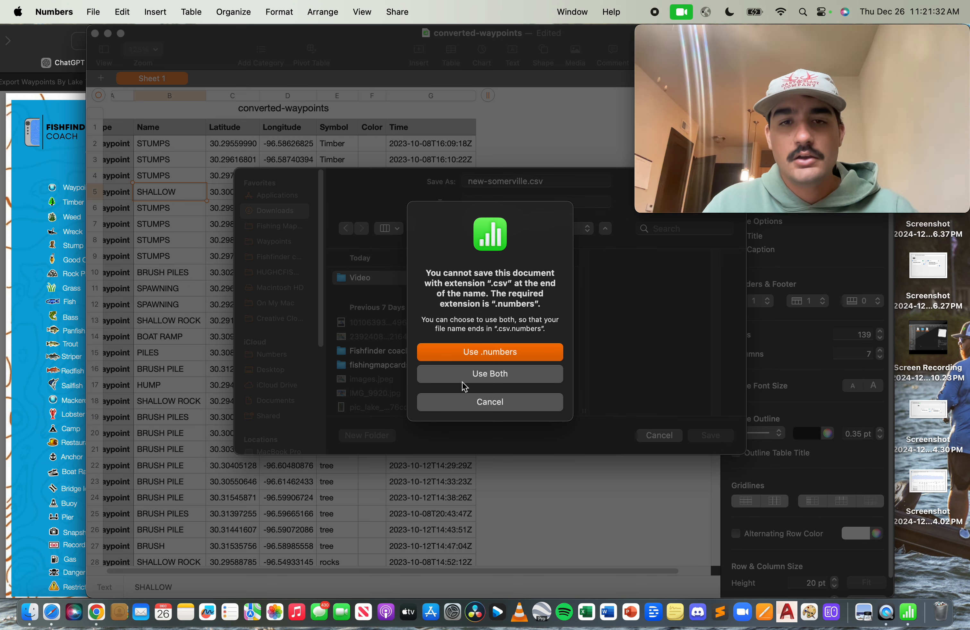
{"action": "left_click", "coordinate": [500, 403]}
{"action": "key", "text": "Escape"}
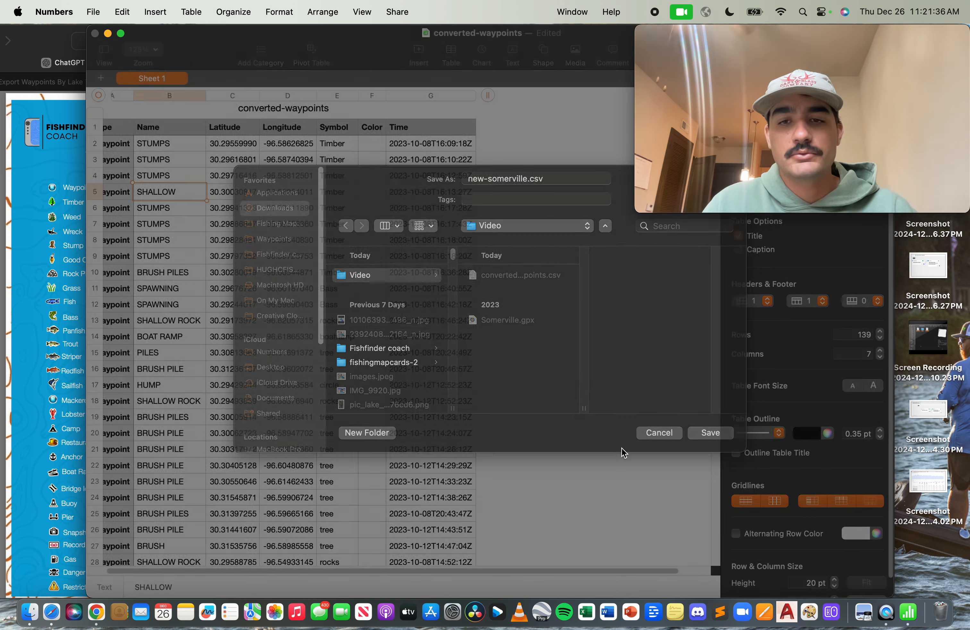
Step: Export the spreadsheet in CSV format to the Video folder under the name new-somerville.csv
{"action": "left_click", "coordinate": [94, 12]}
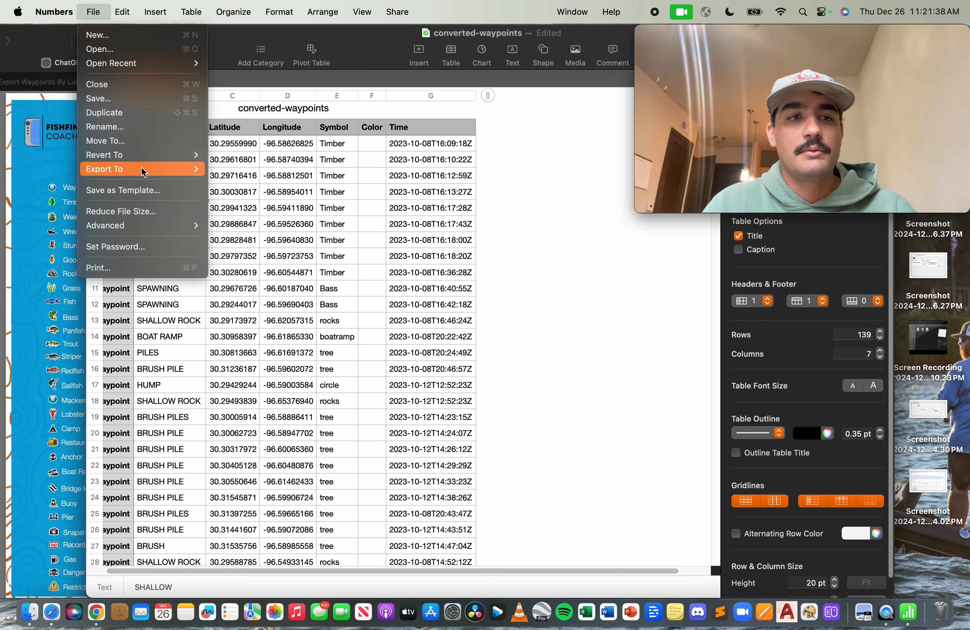
{"action": "mouse_move", "coordinate": [172, 169]}
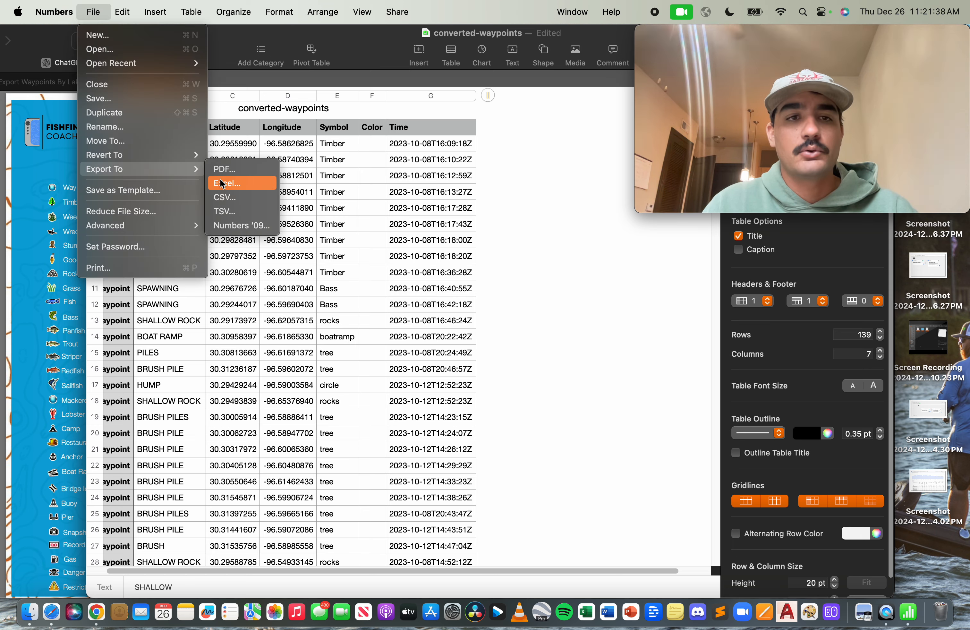
{"action": "left_click", "coordinate": [229, 201]}
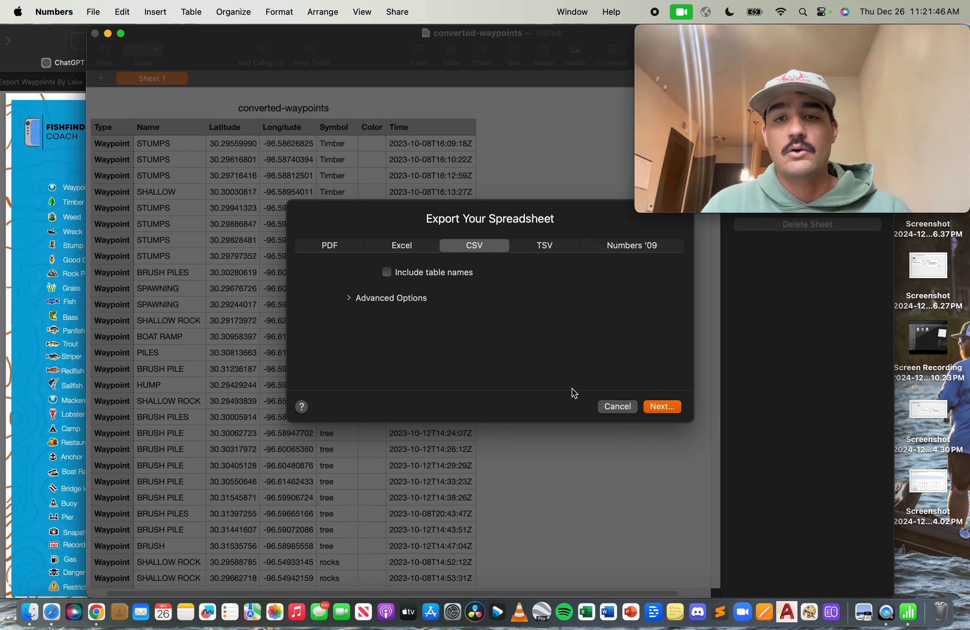
{"action": "left_click", "coordinate": [655, 406]}
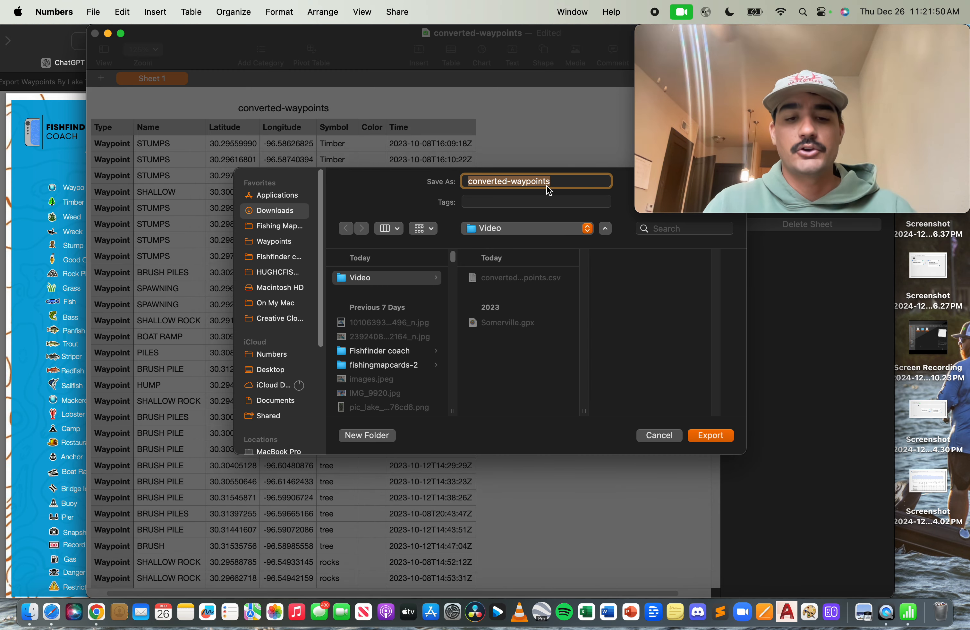
{"action": "type", "text": "new-s"}
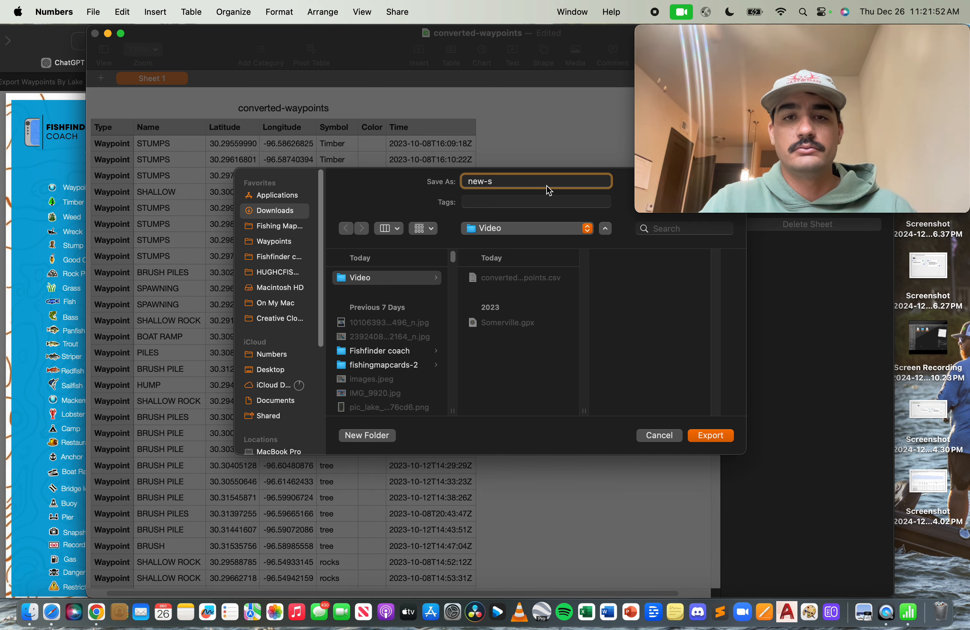
{"action": "type", "text": "omerville.cs"}
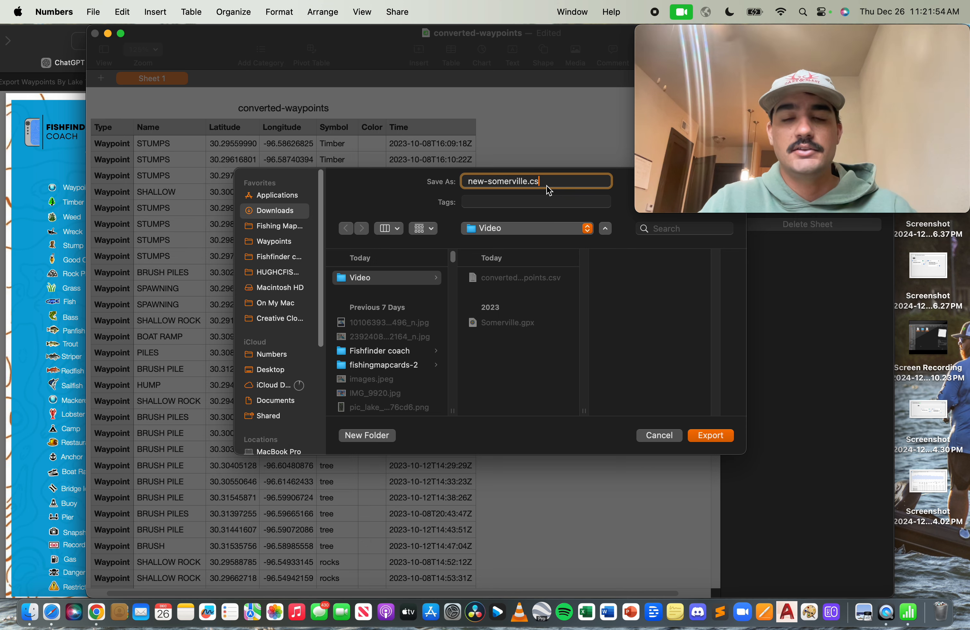
{"action": "type", "text": "v"}
{"action": "key", "text": "Return"}
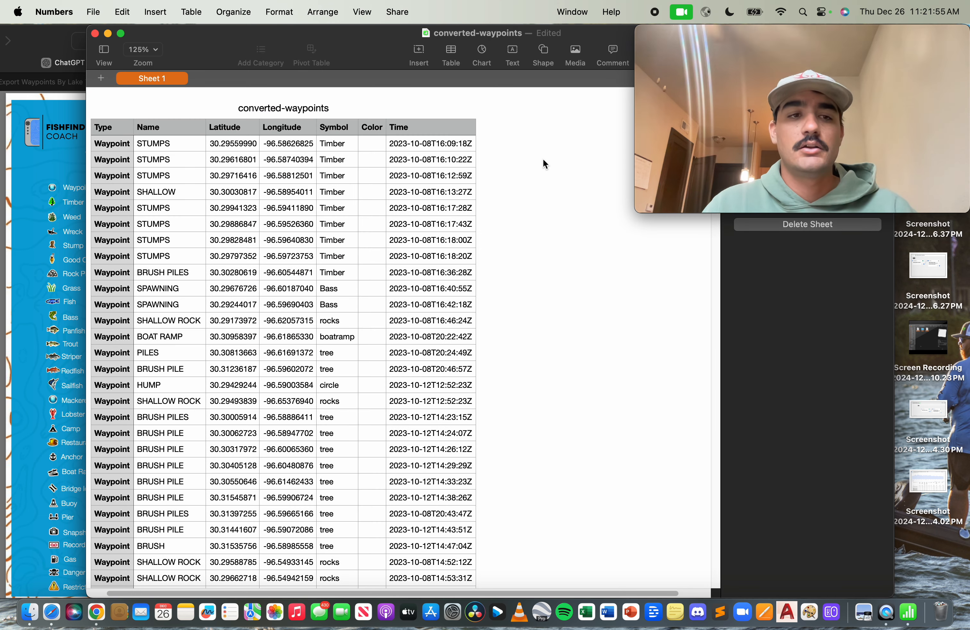
Step: Switch to the Fishfinder Coach conversion tool in Safari and set the CSV to GPX target device to Humminbird
{"action": "left_click", "coordinate": [81, 144]}
{"action": "left_click", "coordinate": [107, 77]}
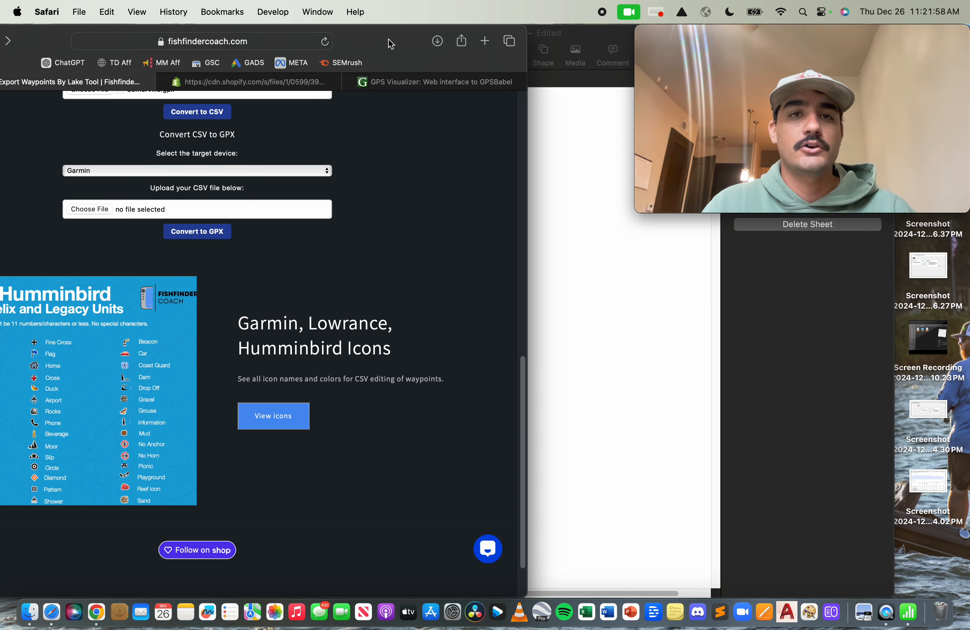
{"action": "left_click_drag", "start_coordinate": [392, 44], "coordinate": [506, 52]}
{"action": "scroll", "coordinate": [434, 180], "scroll_direction": "up", "scroll_amount": 5}
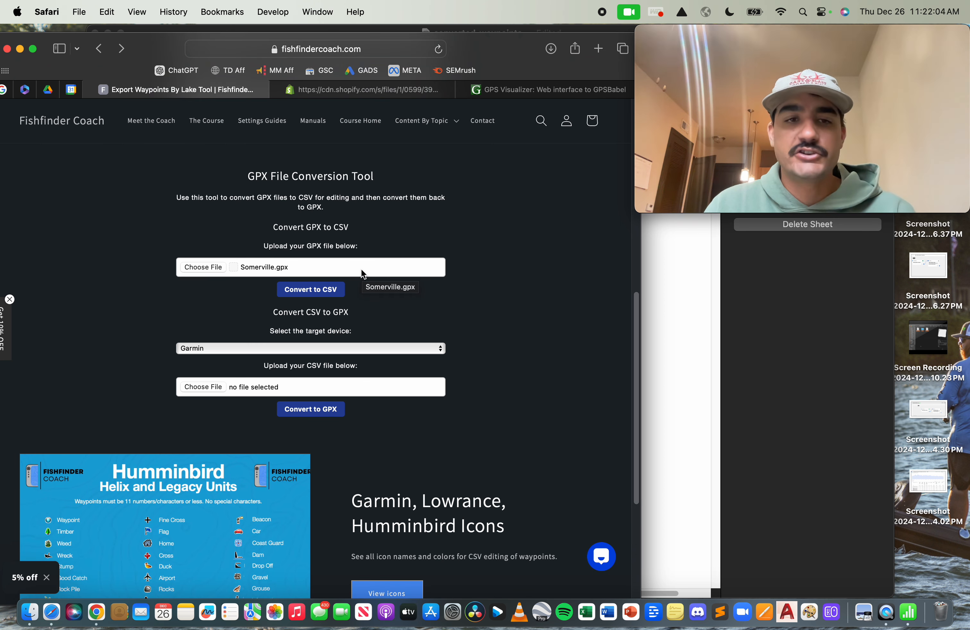
{"action": "left_click", "coordinate": [181, 351]}
{"action": "left_click", "coordinate": [187, 374]}
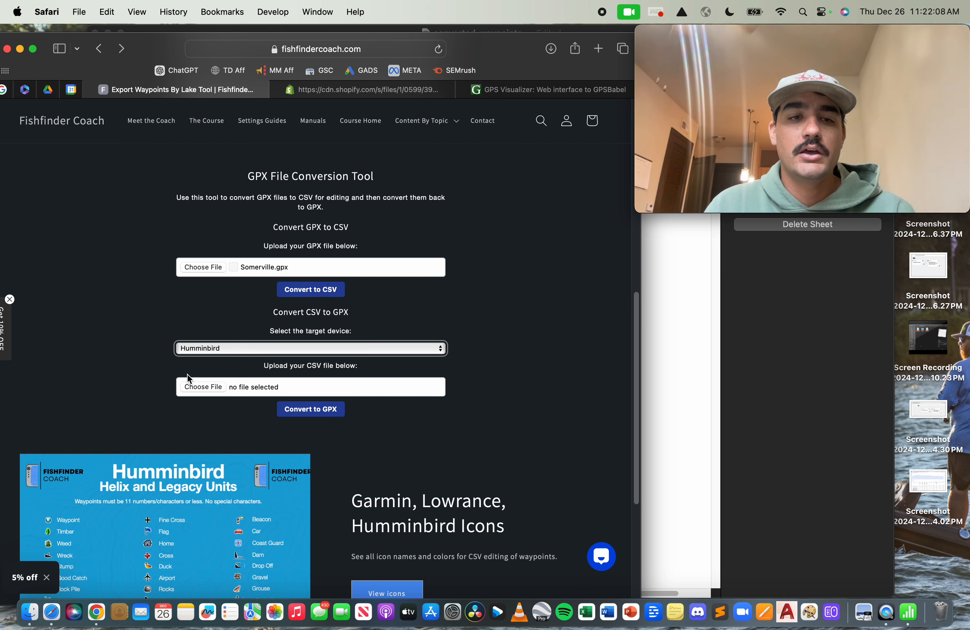
Step: Upload new-somerville.csv from the Video folder to the CSV to GPX converter and convert it to GPX
{"action": "left_click", "coordinate": [190, 386]}
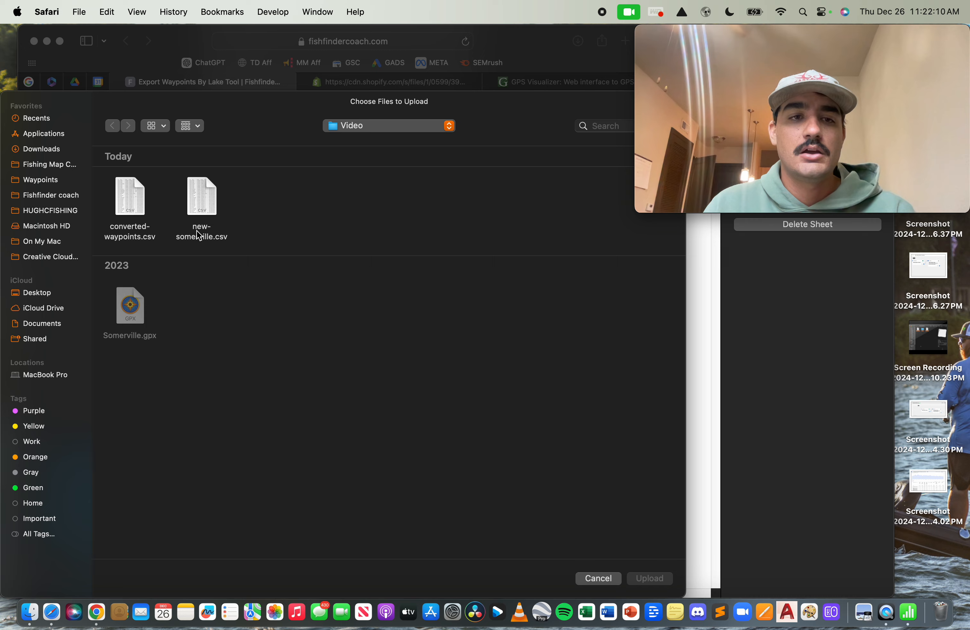
{"action": "double_click", "coordinate": [199, 236]}
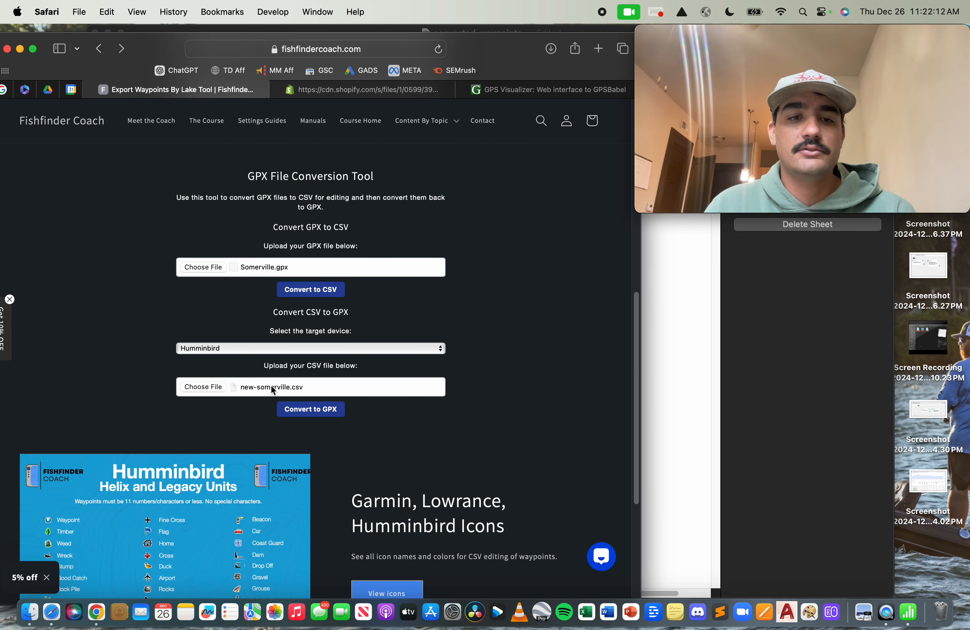
{"action": "left_click", "coordinate": [282, 417]}
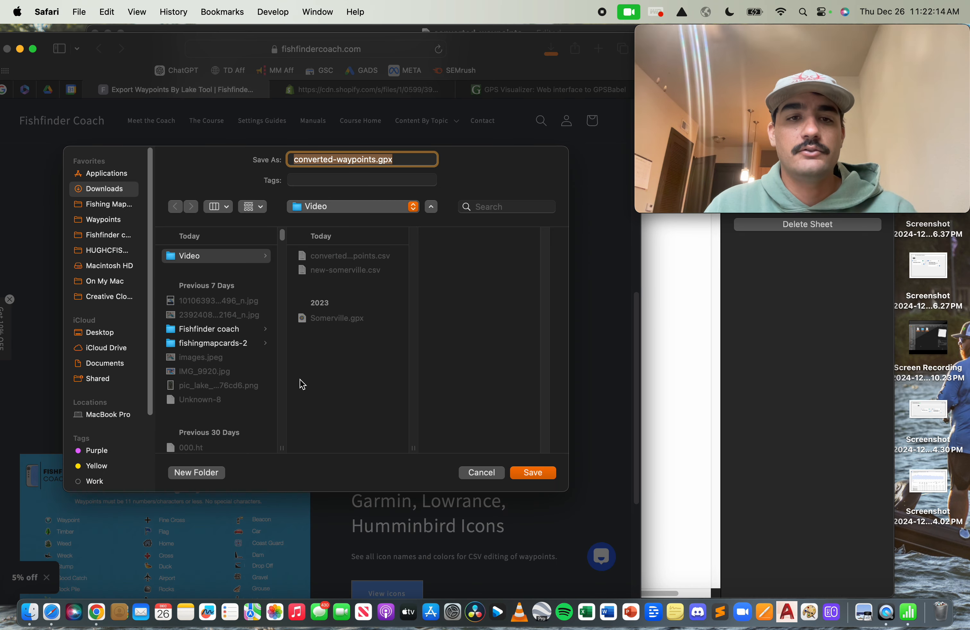
Step: Save the converted waypoint file in the Video folder as somerville-humminbird.gpx
{"action": "left_click", "coordinate": [376, 161]}
{"action": "left_click_drag", "start_coordinate": [377, 161], "coordinate": [296, 159]}
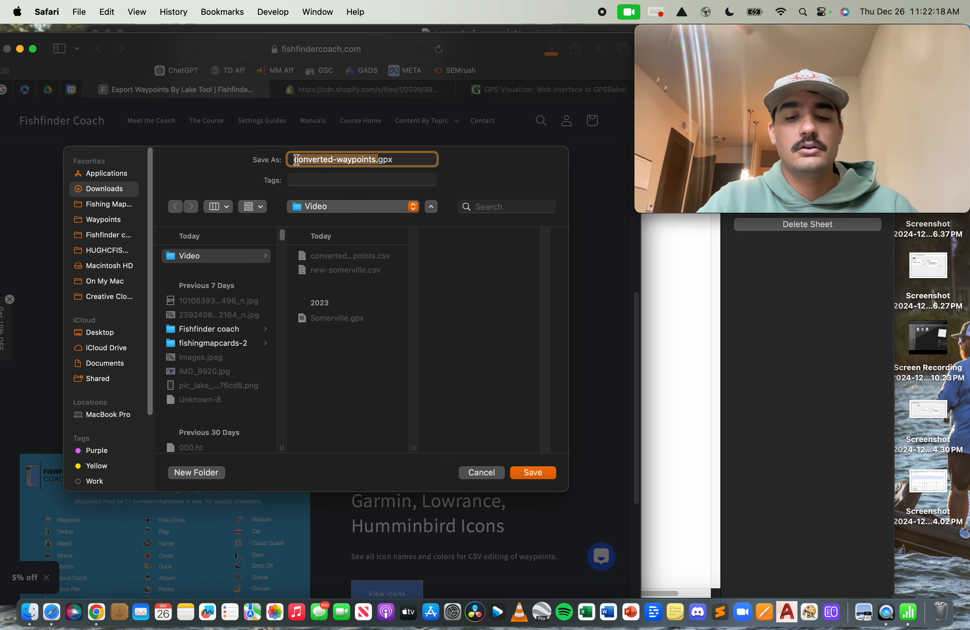
{"action": "key", "text": "BackSpace"}
{"action": "type", "text": "Somervil"}
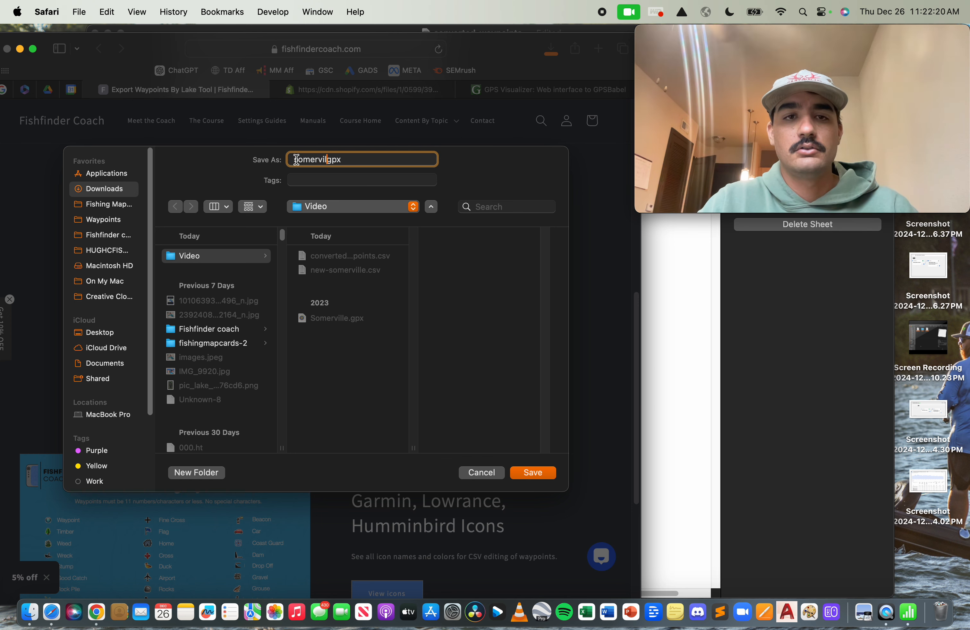
{"action": "type", "text": "le-hummib"}
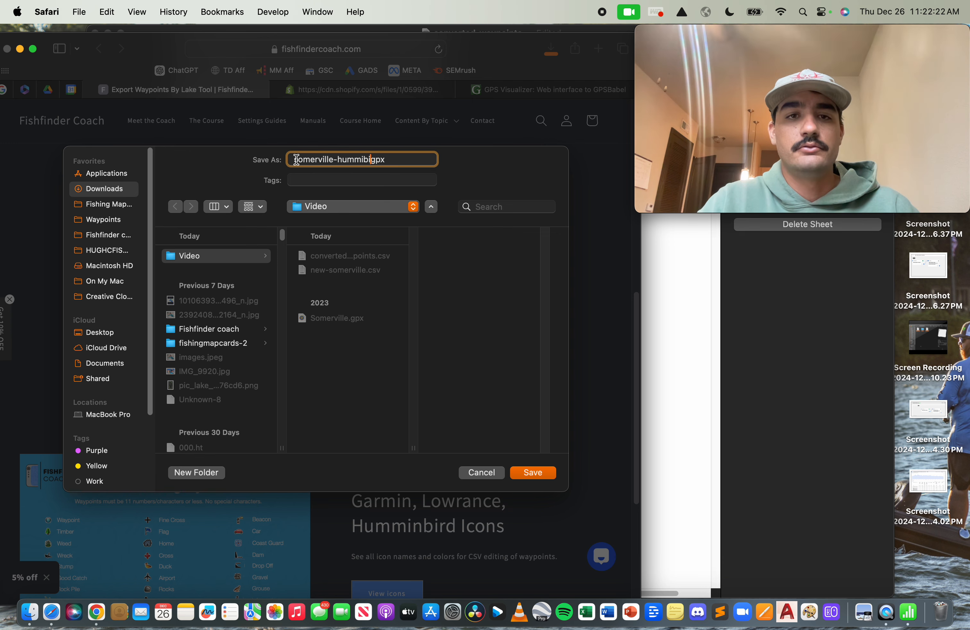
{"action": "key", "text": "BackSpace"}
{"action": "type", "text": "nbird"}
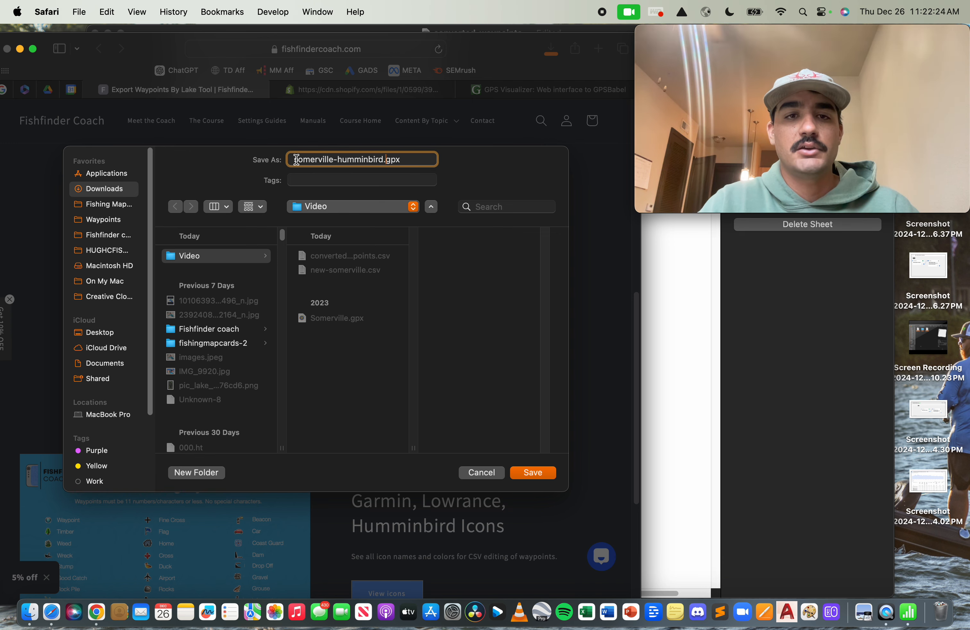
{"action": "left_click", "coordinate": [539, 475]}
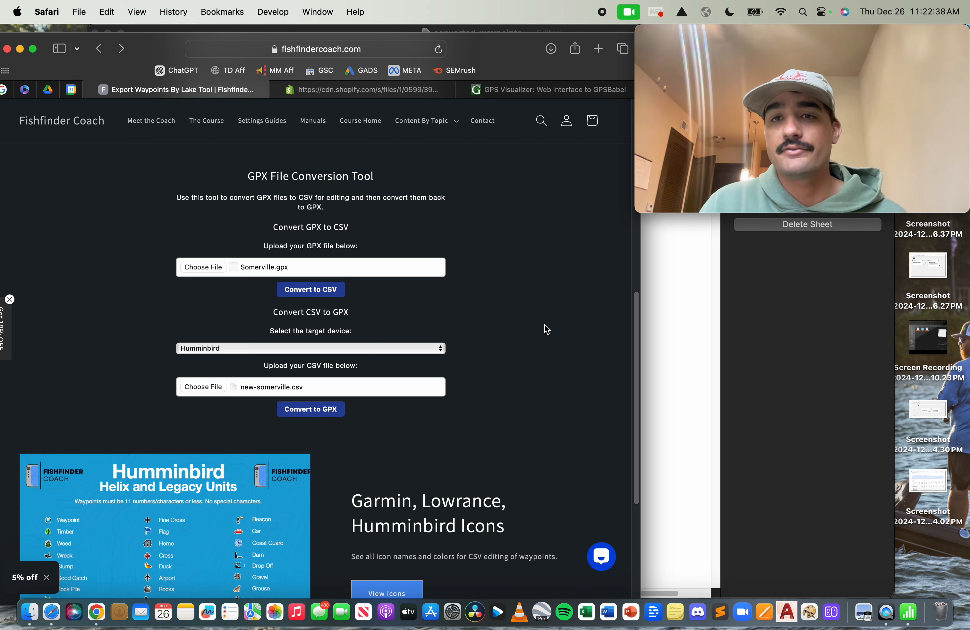
Step: Look over the GPSBabel conversion form on GPS Visualizer and return to the Fishfinder Coach GPX File Conversion Tool
{"action": "left_click", "coordinate": [559, 96]}
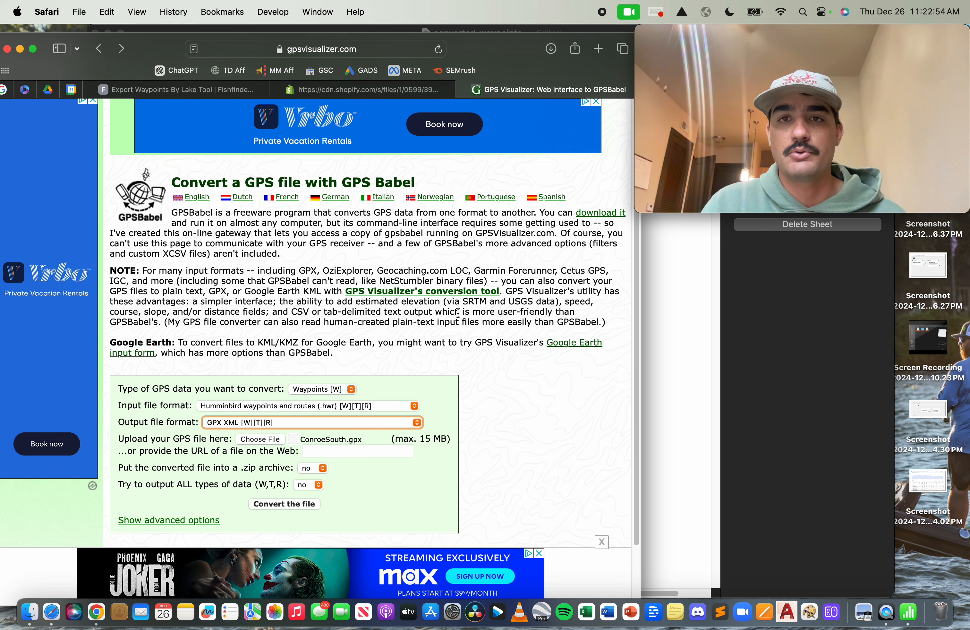
{"action": "left_click", "coordinate": [213, 89]}
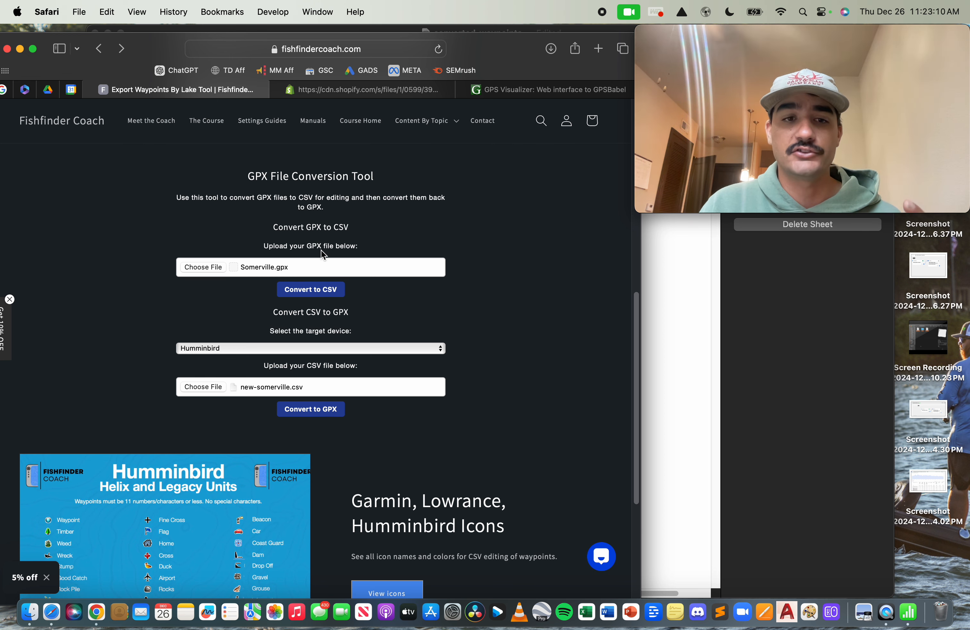
{"action": "scroll", "coordinate": [321, 250], "scroll_direction": "down", "scroll_amount": 3}
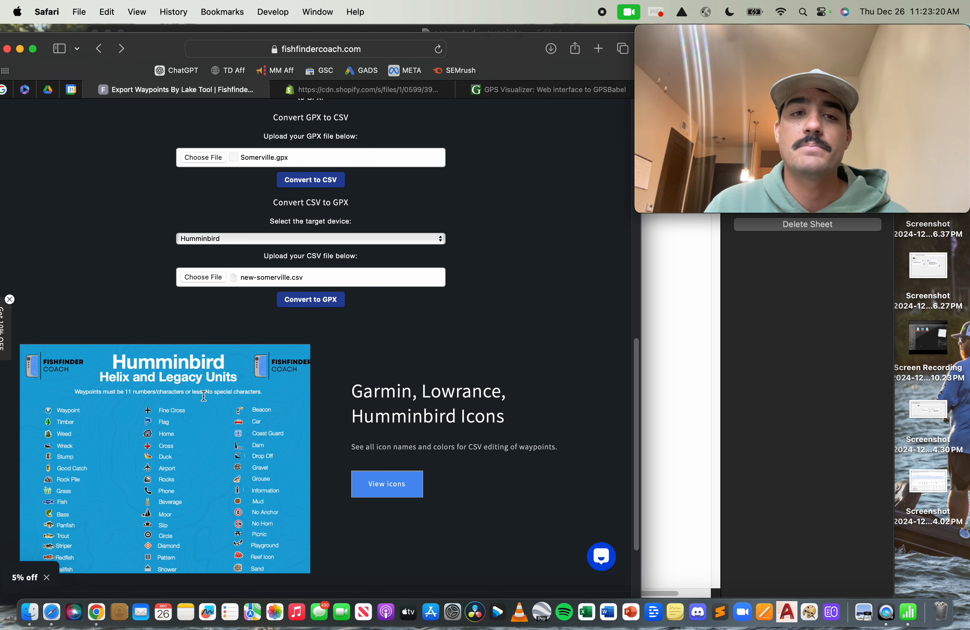
{"action": "scroll", "coordinate": [227, 392], "scroll_direction": "up", "scroll_amount": 4}
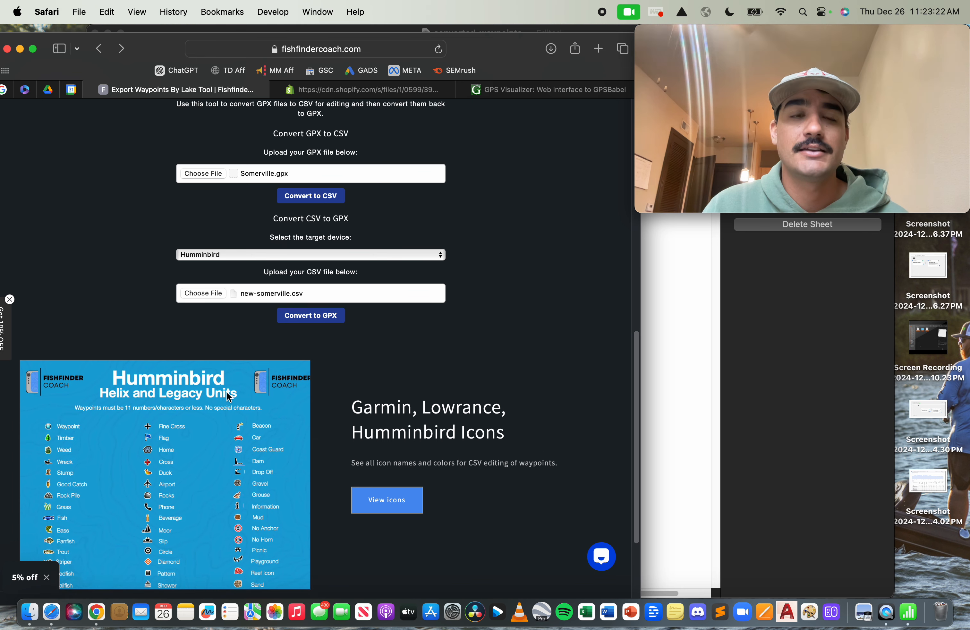